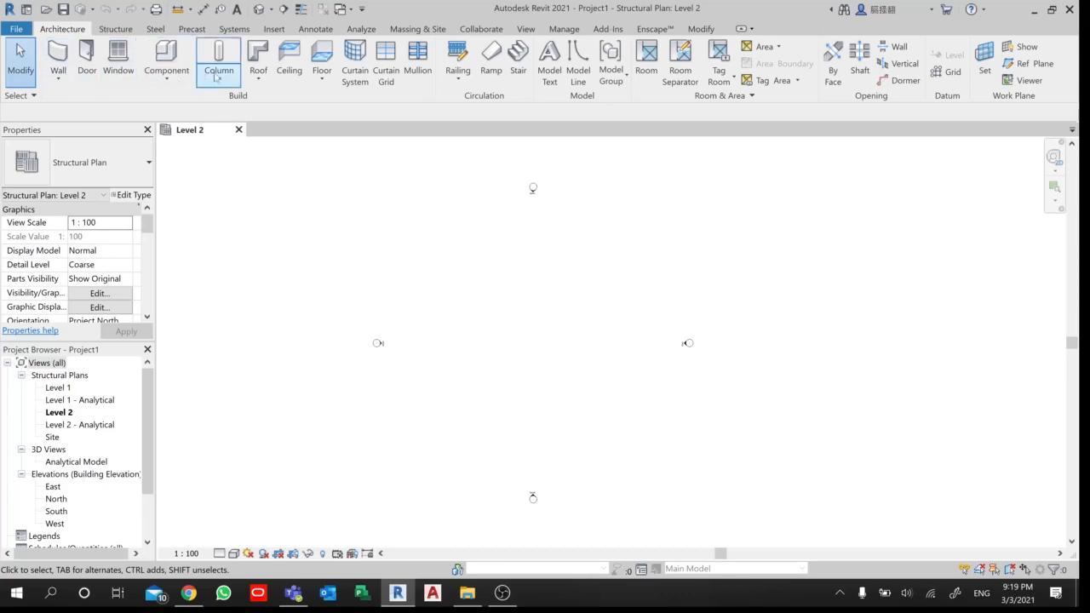
# - Draw the first vertical grid line downward between the North and South elevation markers, nearer the West marker
pyautogui.click(950, 73)
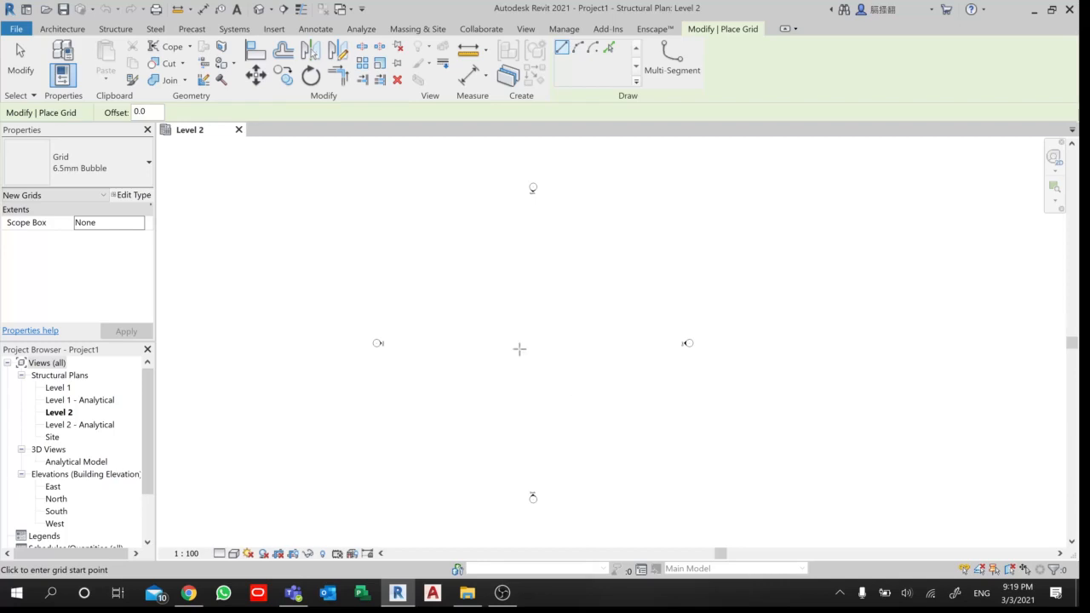
pyautogui.click(434, 227)
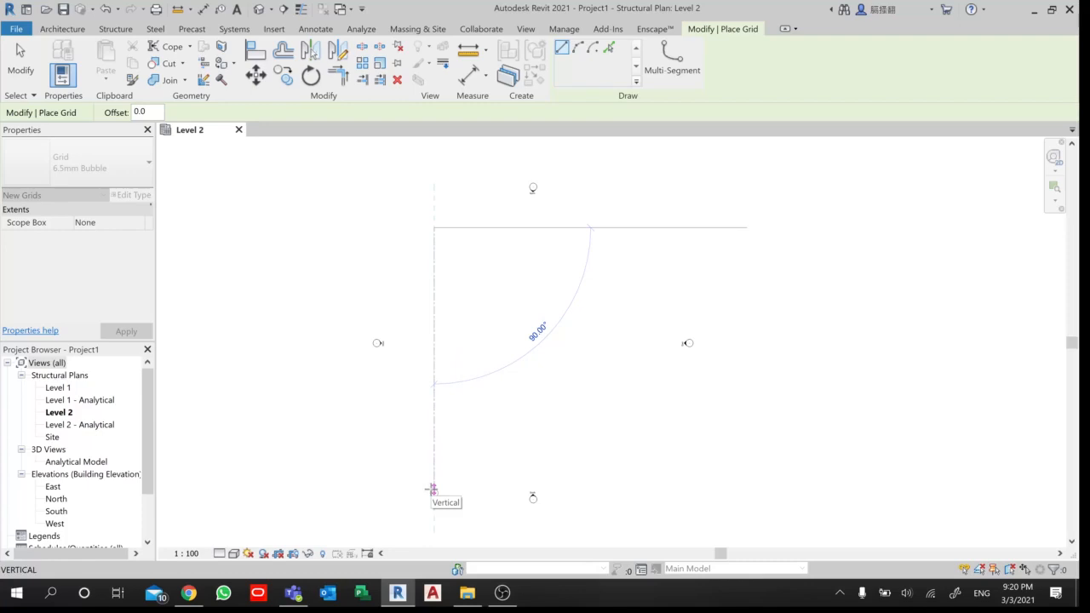
pyautogui.click(433, 489)
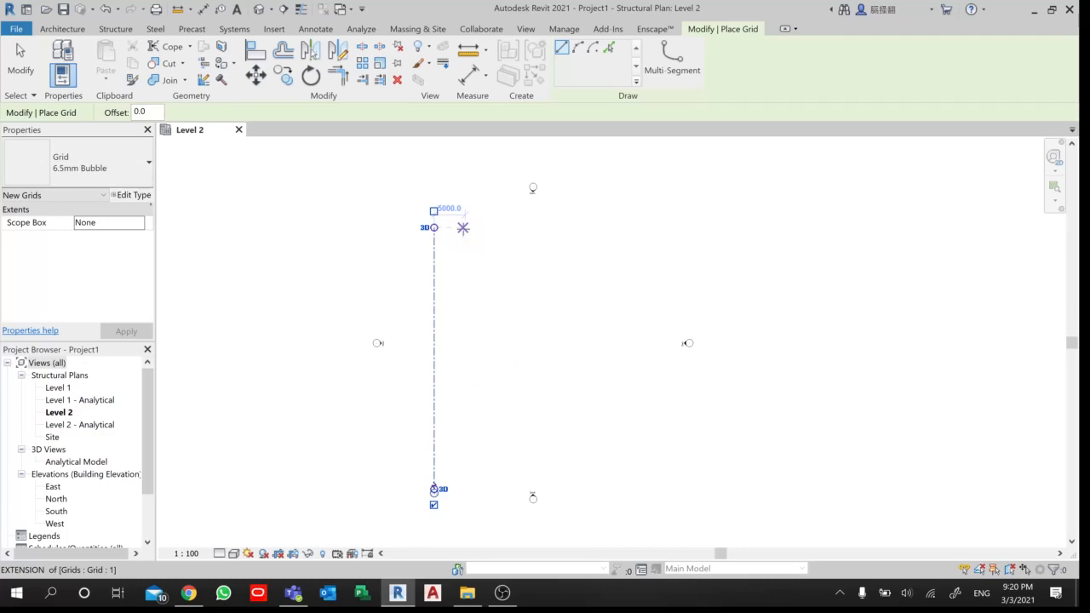
# - Draw a second vertical grid line 5000 mm east of grid 1, aligned with both of its ends
pyautogui.click(462, 227)
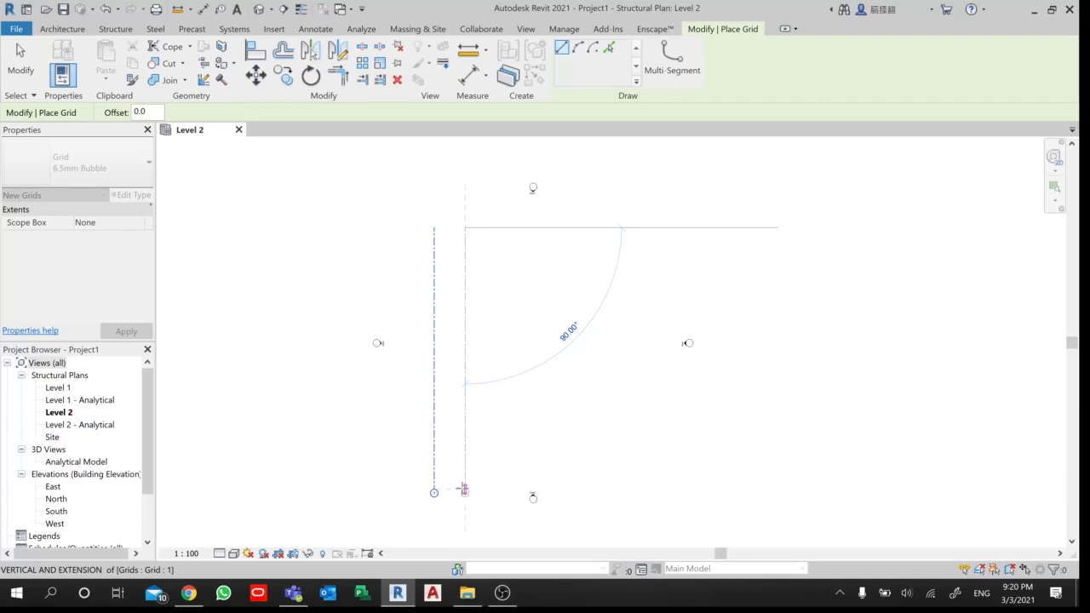
pyautogui.click(464, 489)
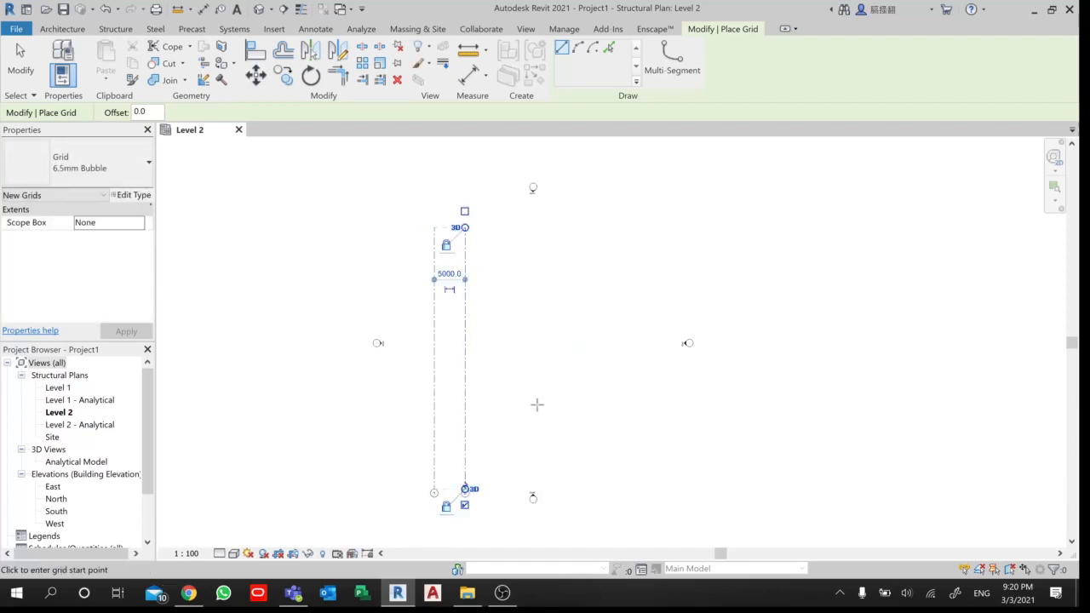
pyautogui.scroll(5, 443, 502)
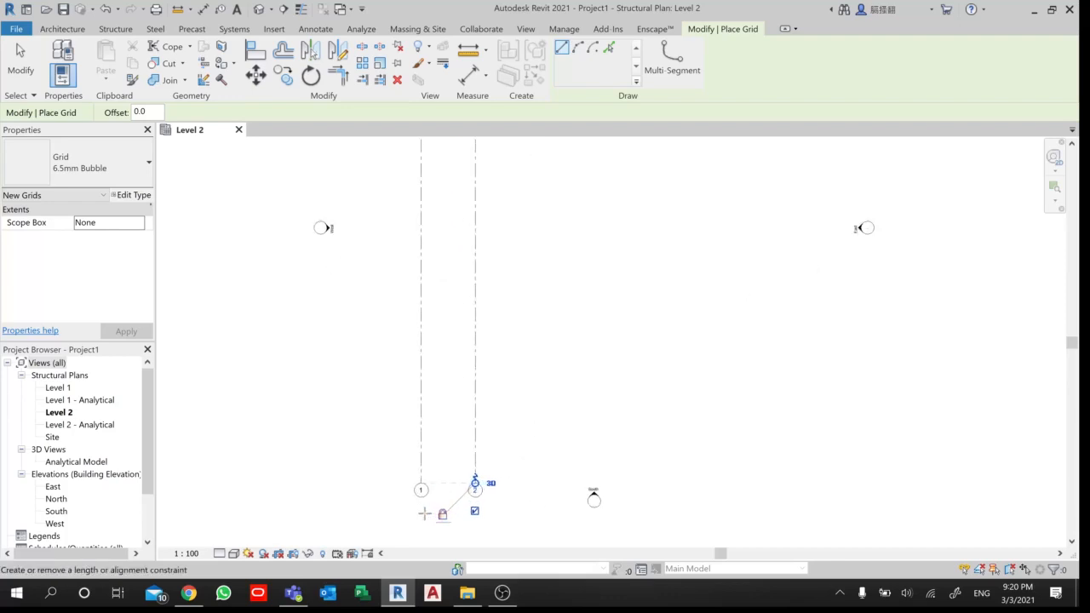
pyautogui.scroll(4, 422, 512)
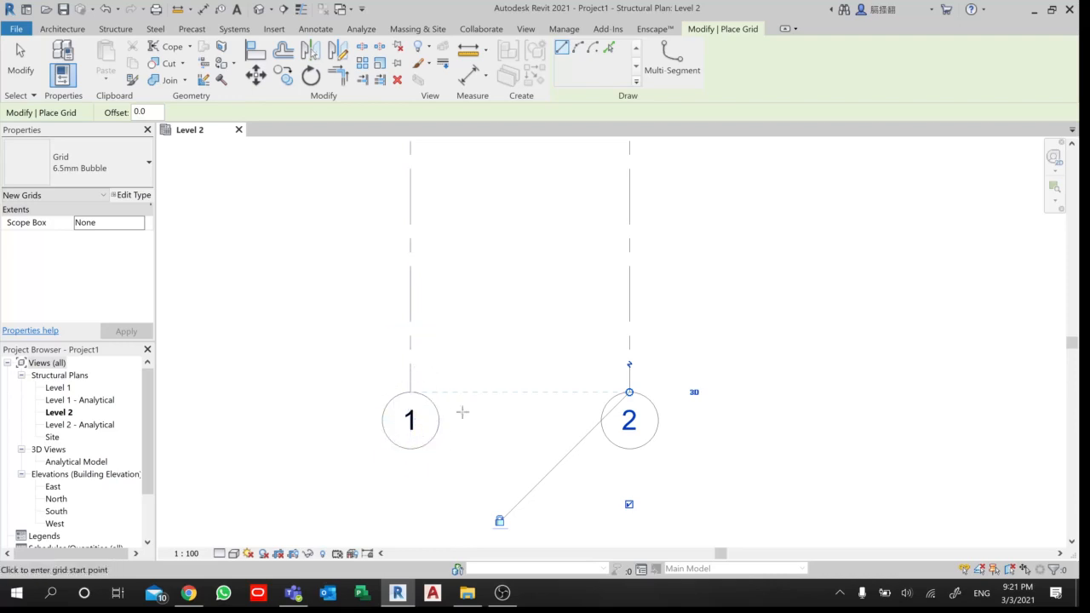
# - Draw a third vertical grid line 6000 mm east of grid 2, with its ends aligned to the existing grids
pyautogui.scroll(-1, 551, 406)
pyautogui.moveTo(554, 405); pyautogui.dragTo(375, 415, button='middle')
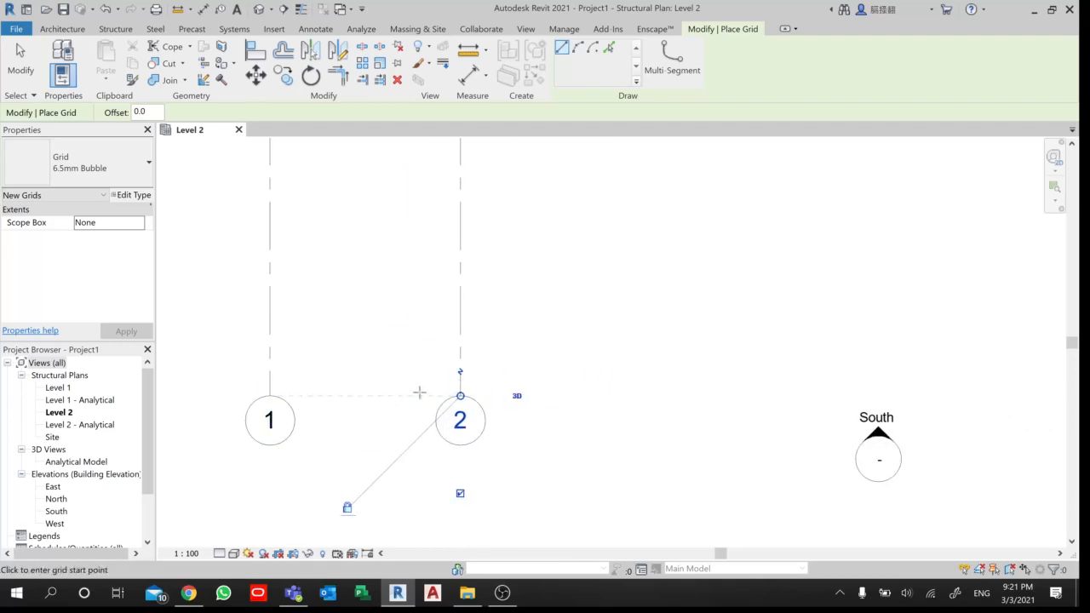
pyautogui.scroll(-2, 491, 449)
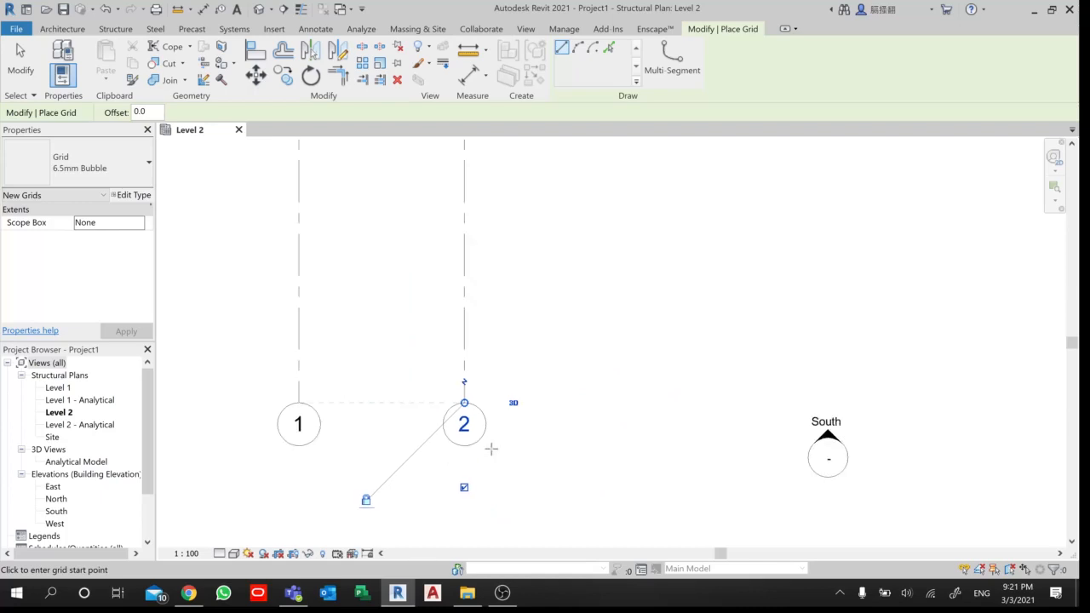
pyautogui.moveTo(493, 270); pyautogui.dragTo(475, 359, button='middle')
pyautogui.scroll(-3, 476, 359)
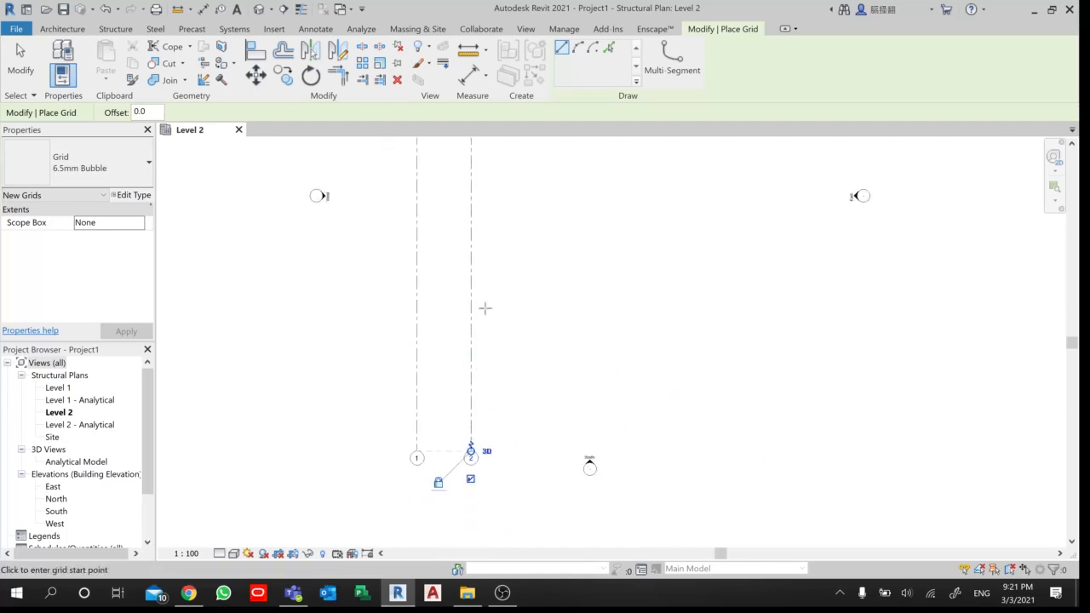
pyautogui.moveTo(500, 258); pyautogui.dragTo(446, 370, button='middle')
pyautogui.scroll(-4, 445, 369)
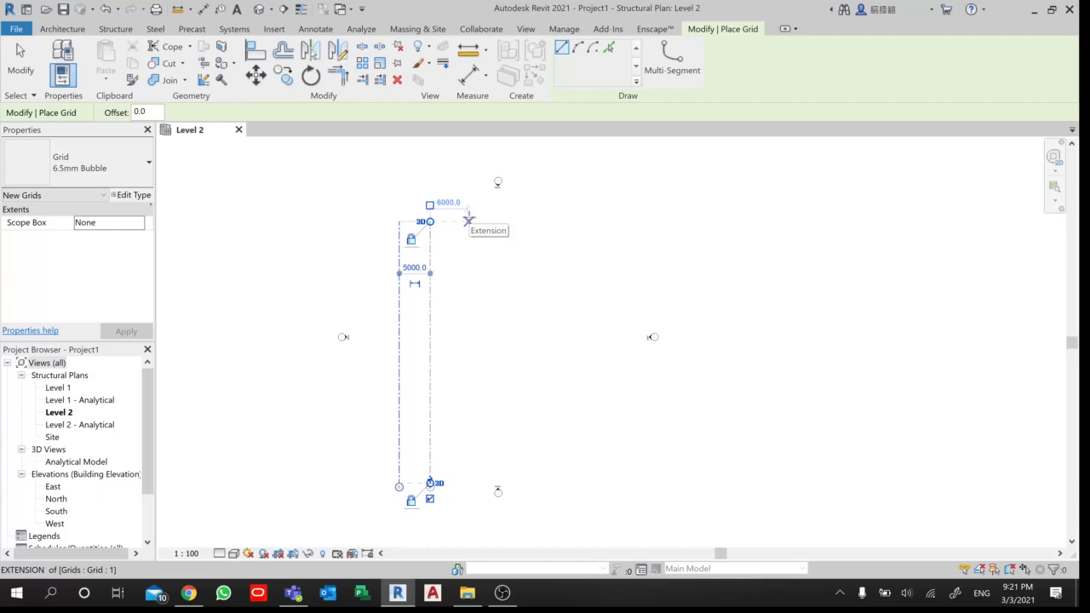
pyautogui.click(468, 221)
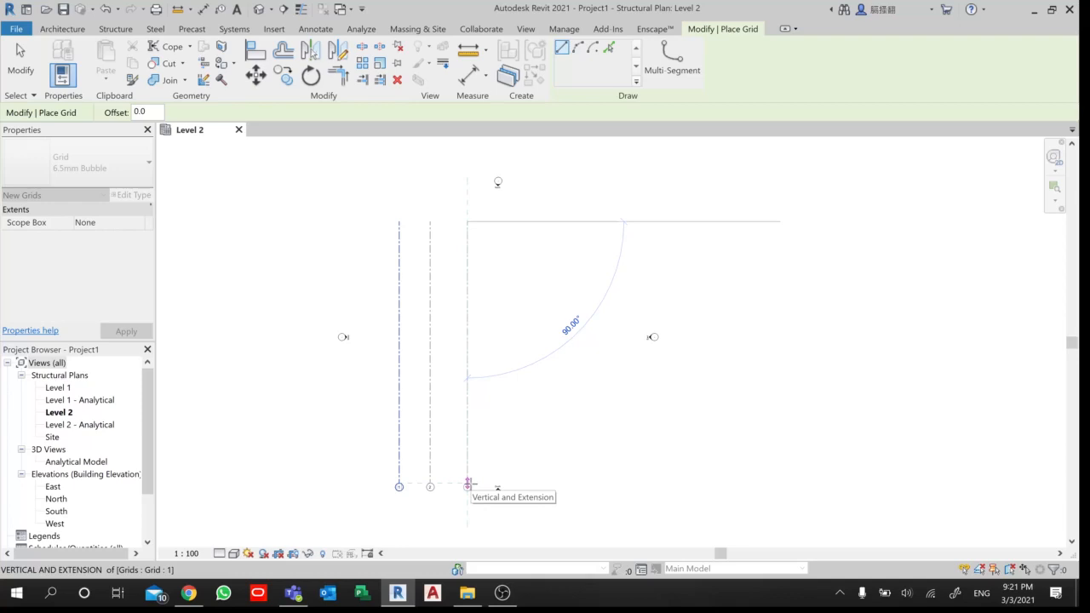
pyautogui.click(467, 483)
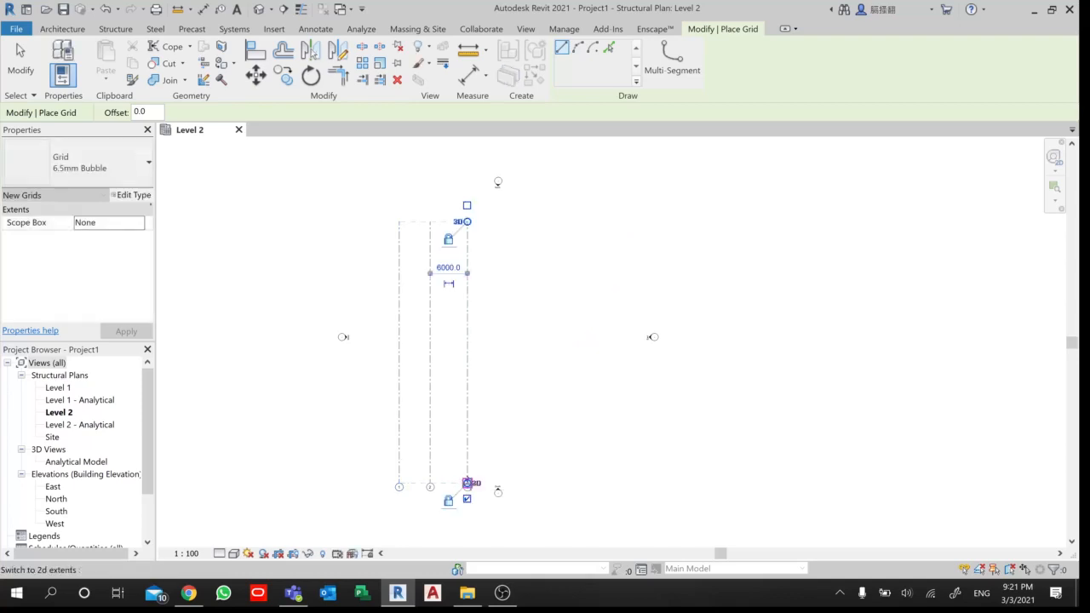
# - Draw a fourth vertical grid line 5500 mm east of grid 3, ending level with the other grid lines
pyautogui.scroll(6, 447, 439)
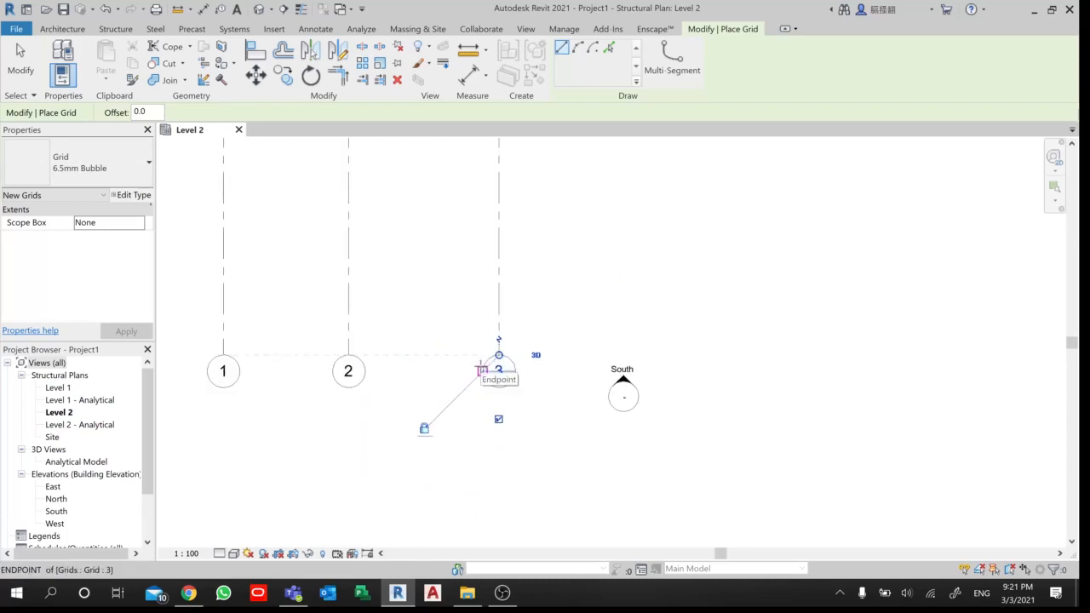
pyautogui.scroll(-3, 482, 366)
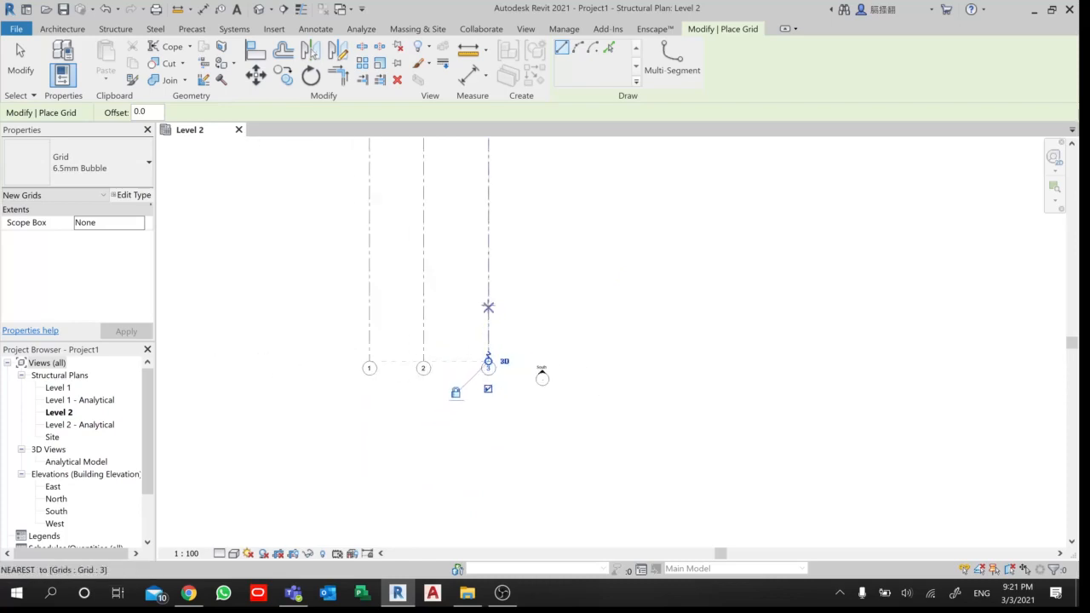
pyautogui.scroll(-2, 487, 288)
pyautogui.moveTo(488, 273); pyautogui.dragTo(460, 380, button='middle')
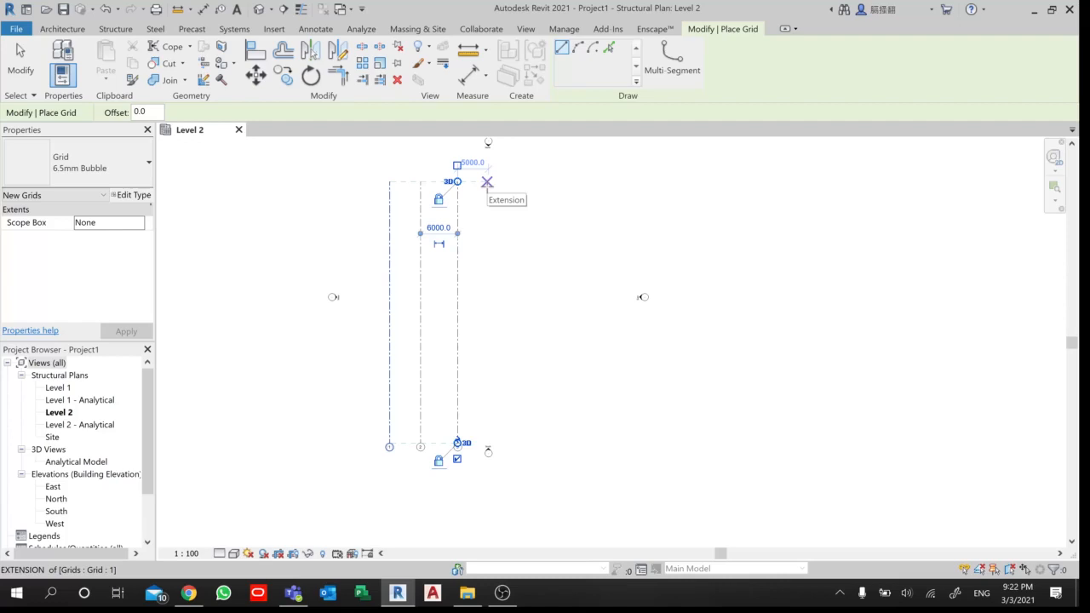
pyautogui.write('5500')
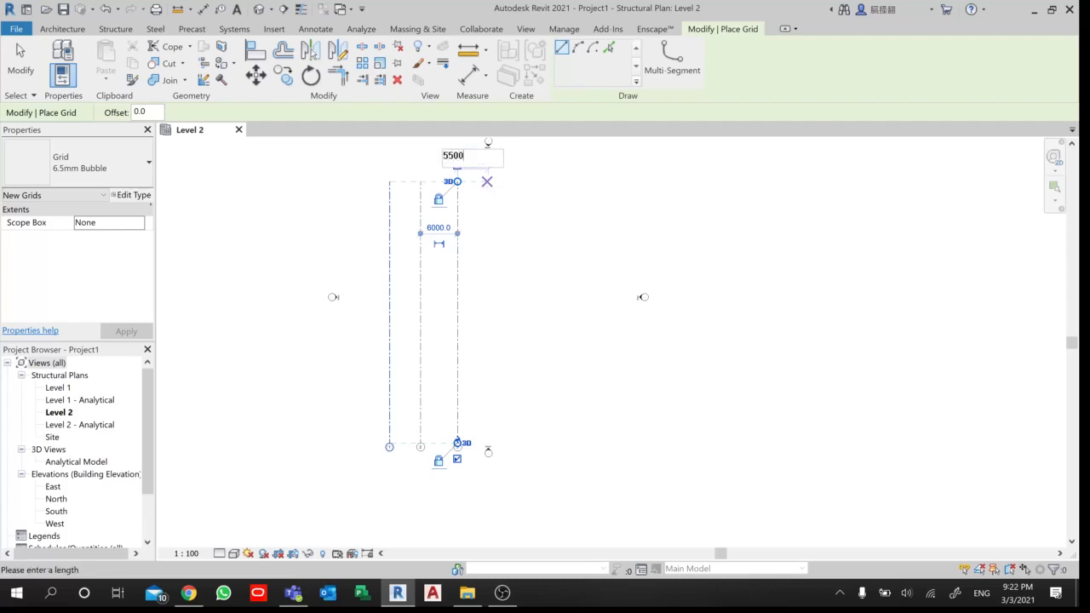
pyautogui.press('Return')
pyautogui.click(486, 182)
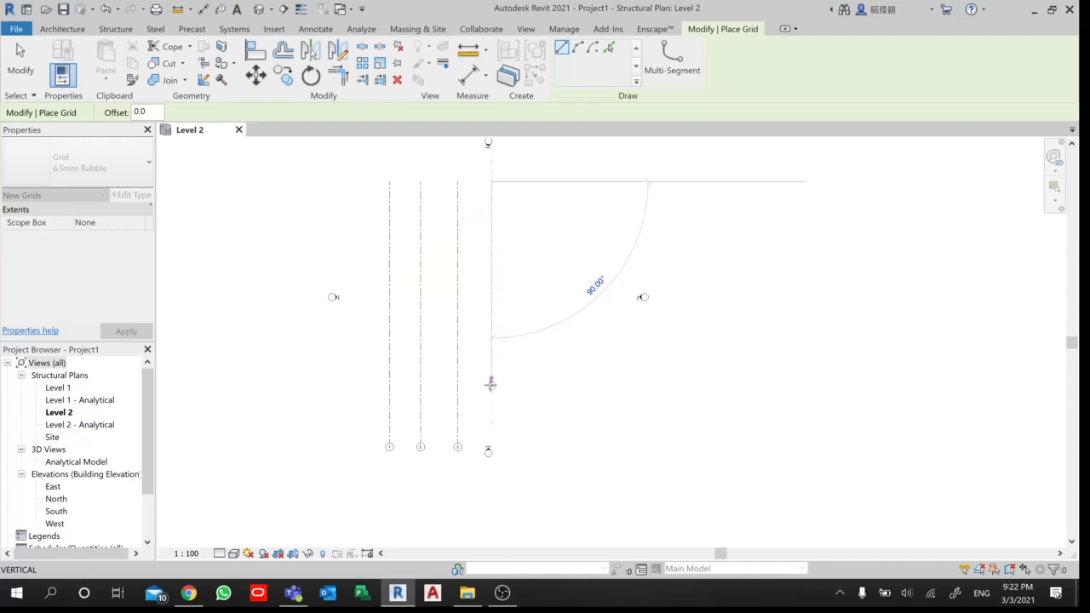
pyautogui.scroll(4, 490, 443)
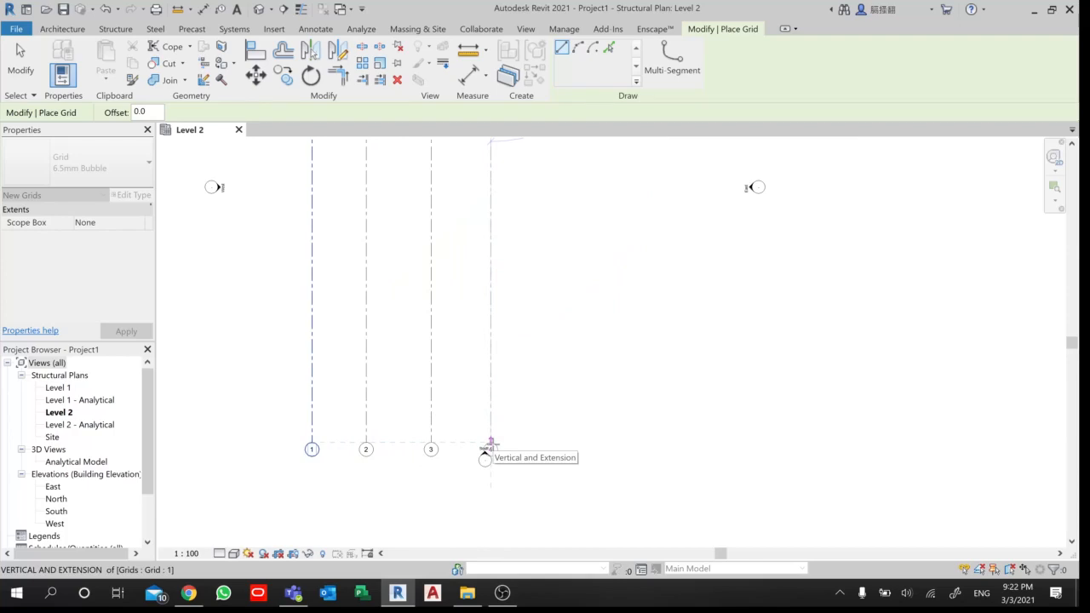
pyautogui.click(490, 441)
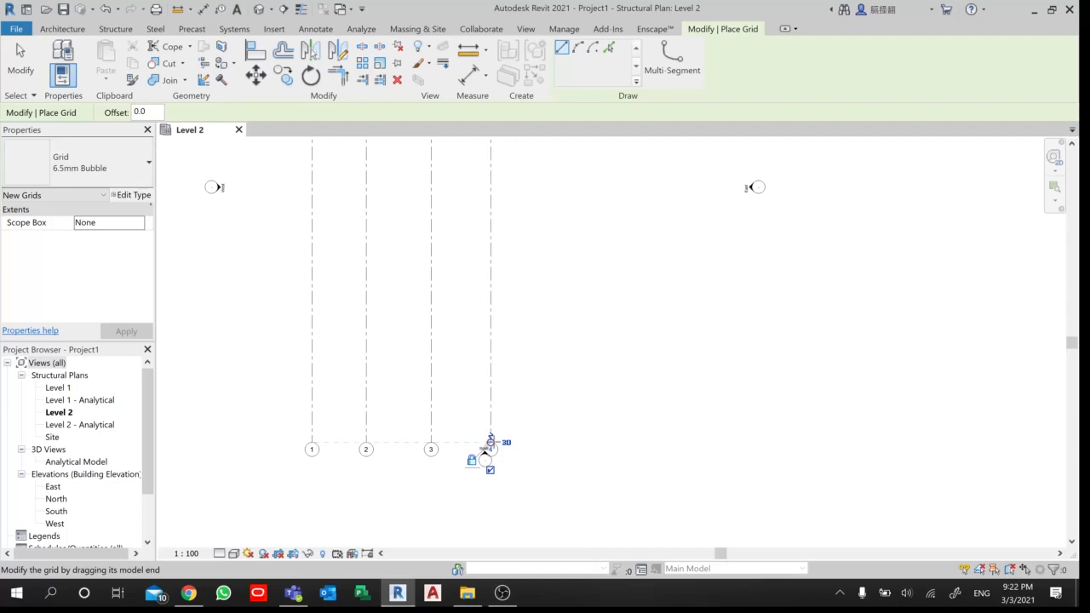
# - Draw a fifth vertical grid line 500 mm east of grid 4, with both ends aligned to the existing grids
pyautogui.scroll(-1, 505, 338)
pyautogui.moveTo(512, 347); pyautogui.dragTo(579, 423, button='middle')
pyautogui.scroll(-1, 516, 376)
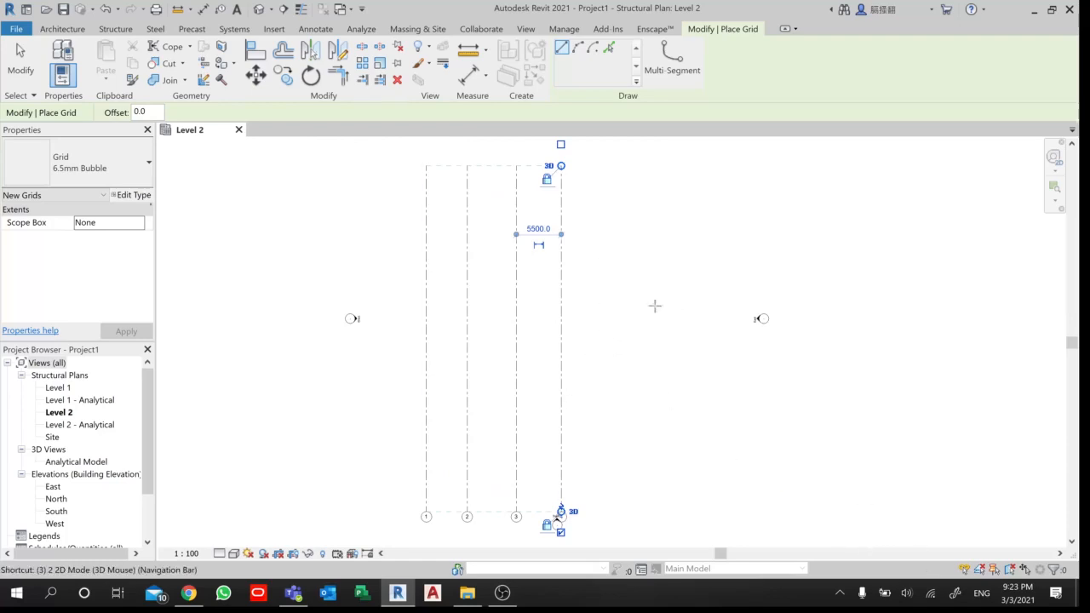
pyautogui.scroll(1, 586, 179)
pyautogui.scroll(1, 586, 177)
pyautogui.moveTo(571, 184); pyautogui.dragTo(549, 221, button='middle')
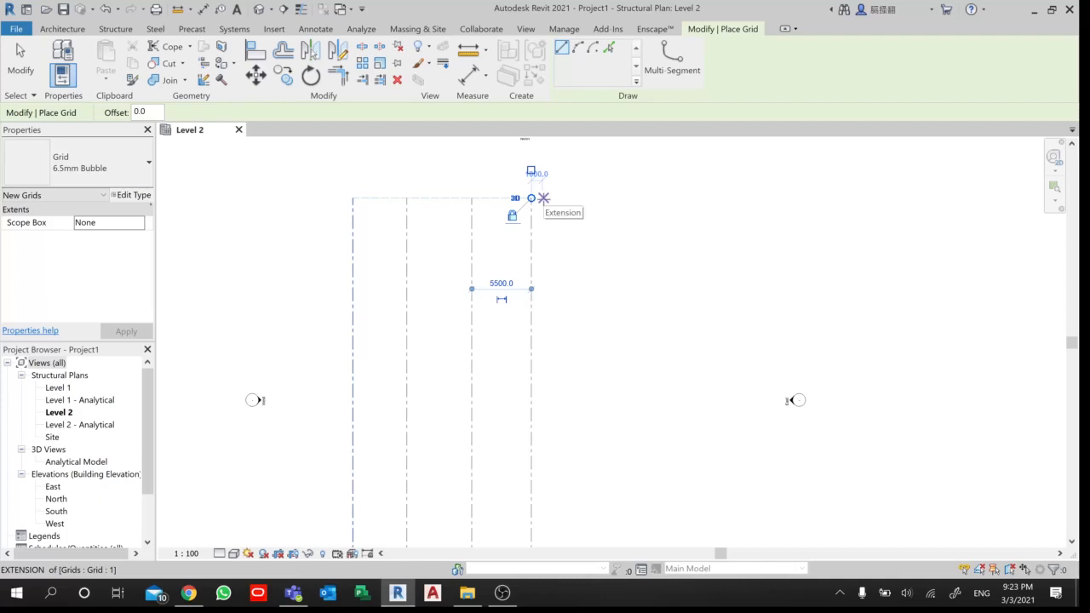
pyautogui.write('5')
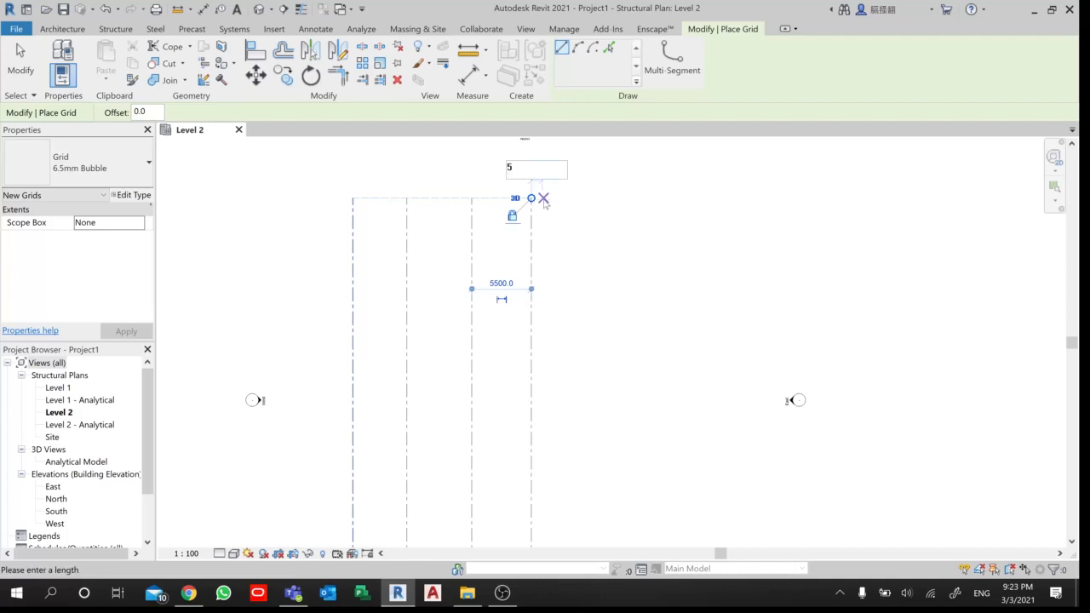
pyautogui.write('00')
pyautogui.press('Return')
pyautogui.click(536, 197)
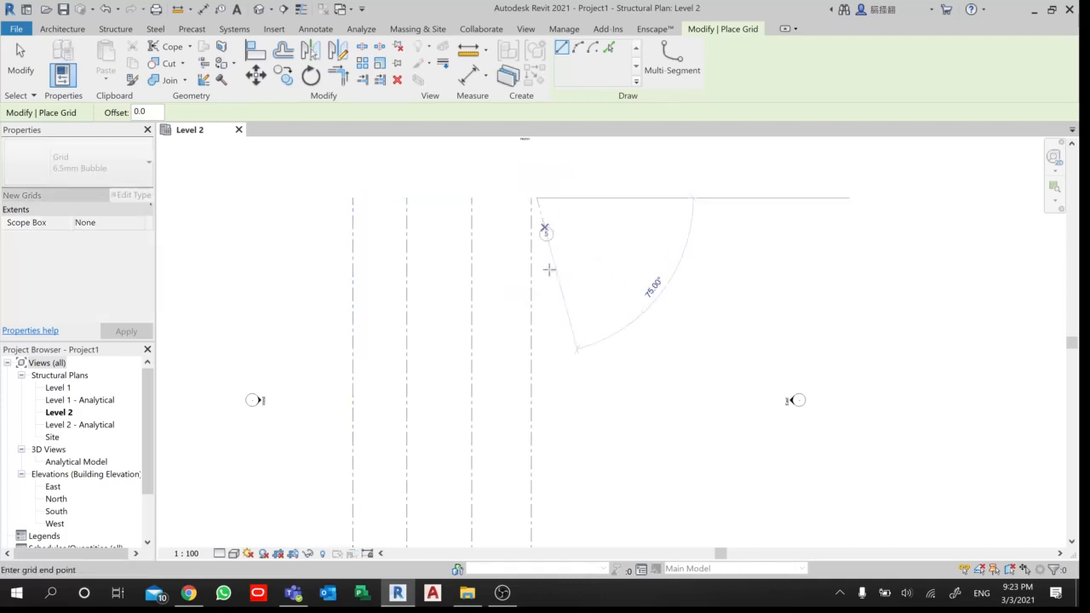
pyautogui.scroll(-1, 537, 405)
pyautogui.moveTo(543, 389); pyautogui.dragTo(547, 190, button='middle')
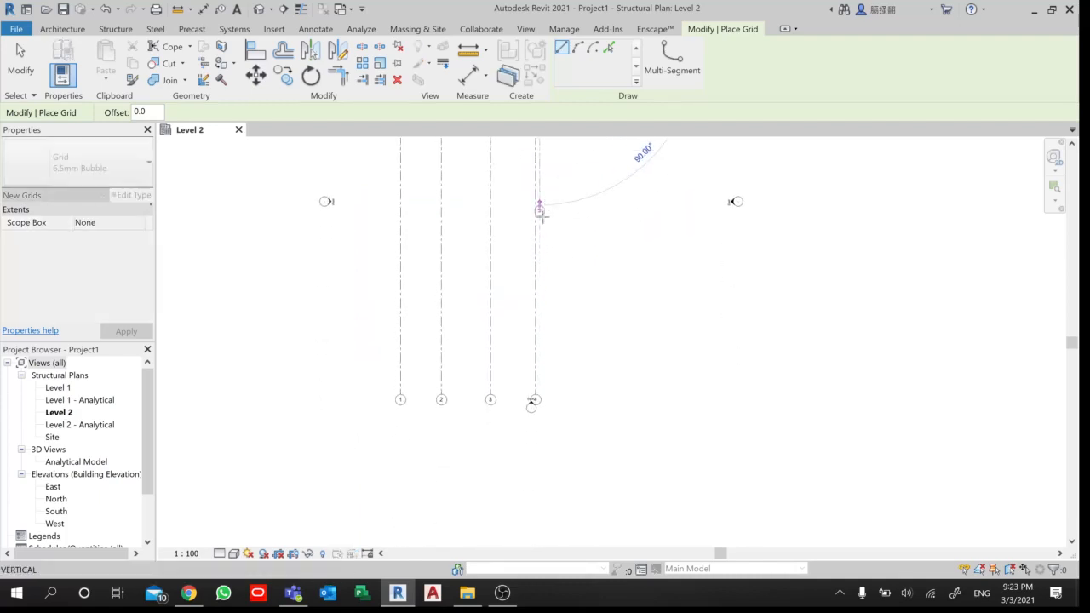
pyautogui.scroll(1, 540, 327)
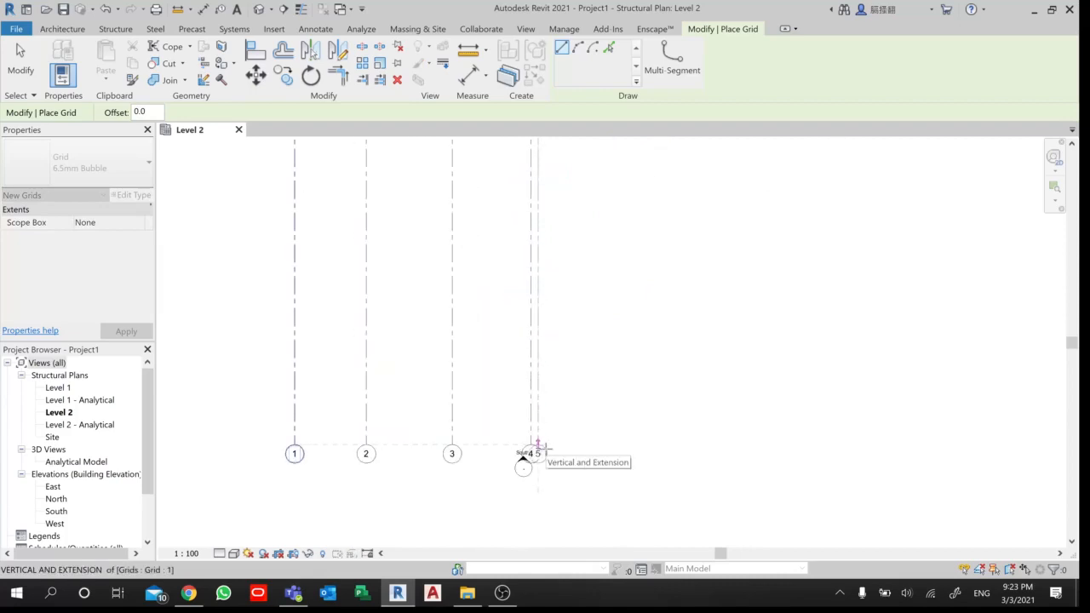
pyautogui.click(537, 445)
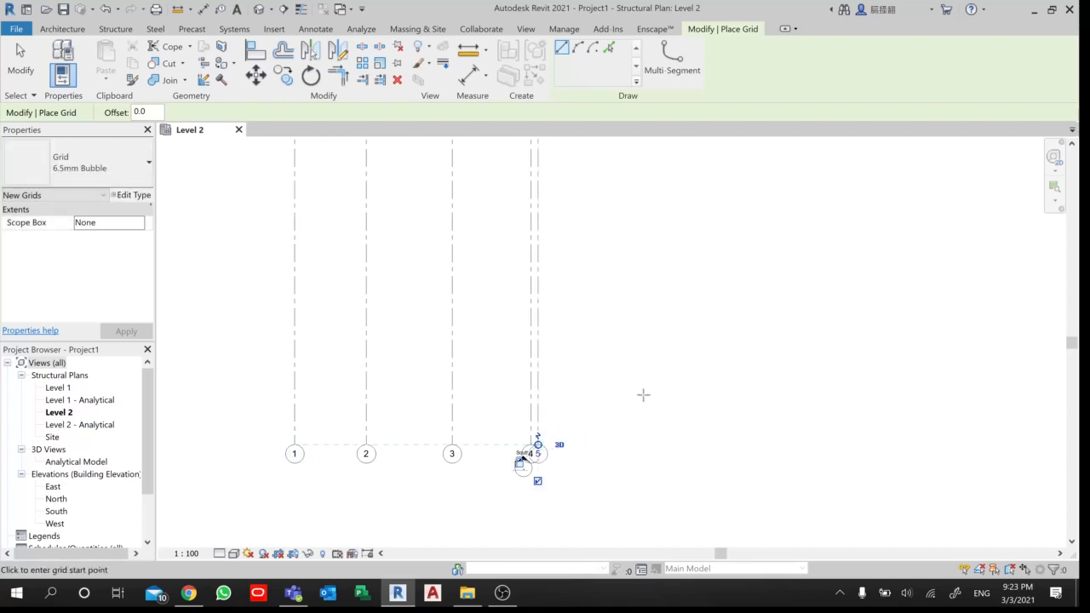
# - Draw a sixth vertical grid line 6000 mm east of grid 5, matching the extents of the other grid lines
pyautogui.scroll(-4, 643, 395)
pyautogui.moveTo(621, 359); pyautogui.dragTo(589, 489, button='middle')
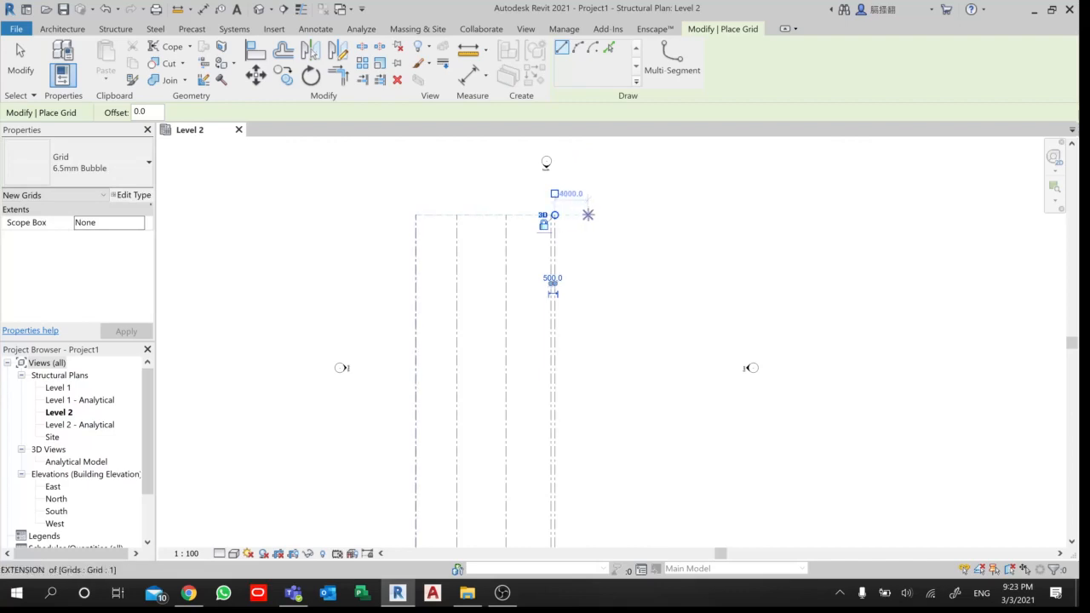
pyautogui.write('6')
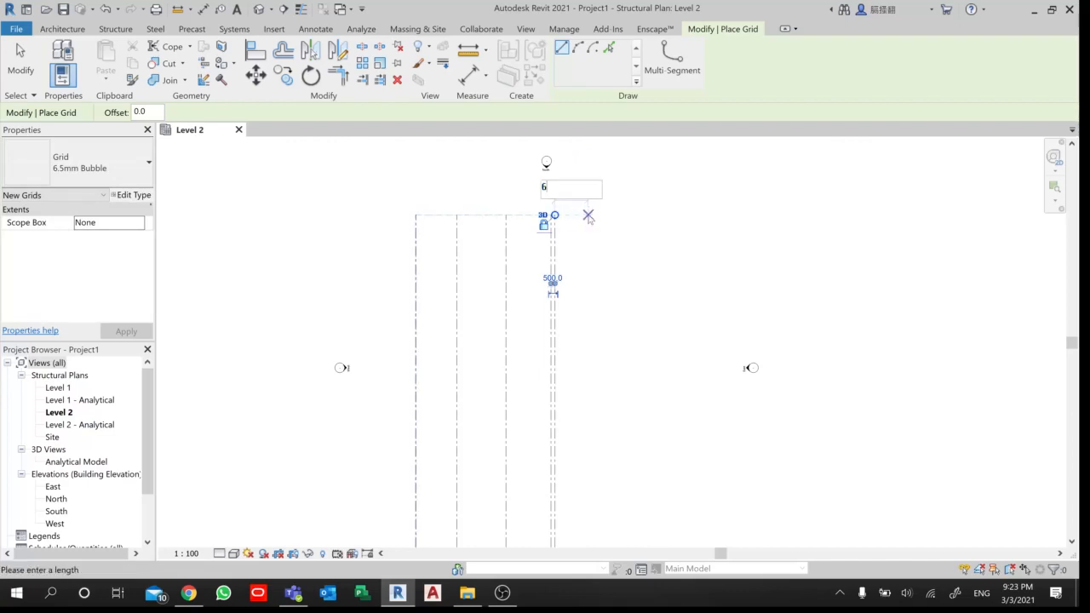
pyautogui.write('000')
pyautogui.press('Return')
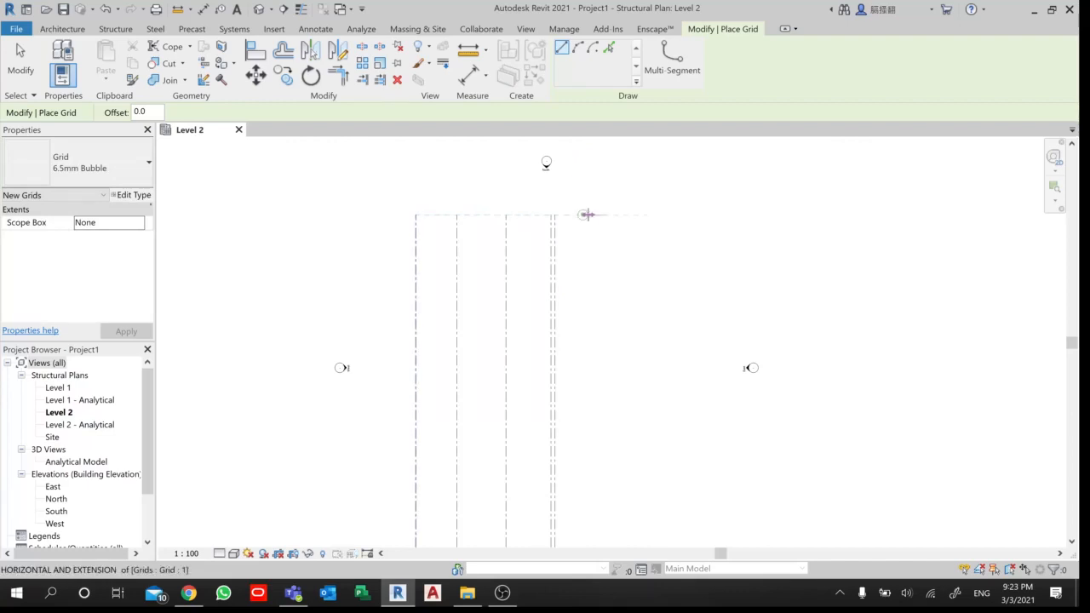
pyautogui.click(603, 215)
pyautogui.scroll(-1, 611, 371)
pyautogui.moveTo(611, 371); pyautogui.dragTo(605, 253, button='middle')
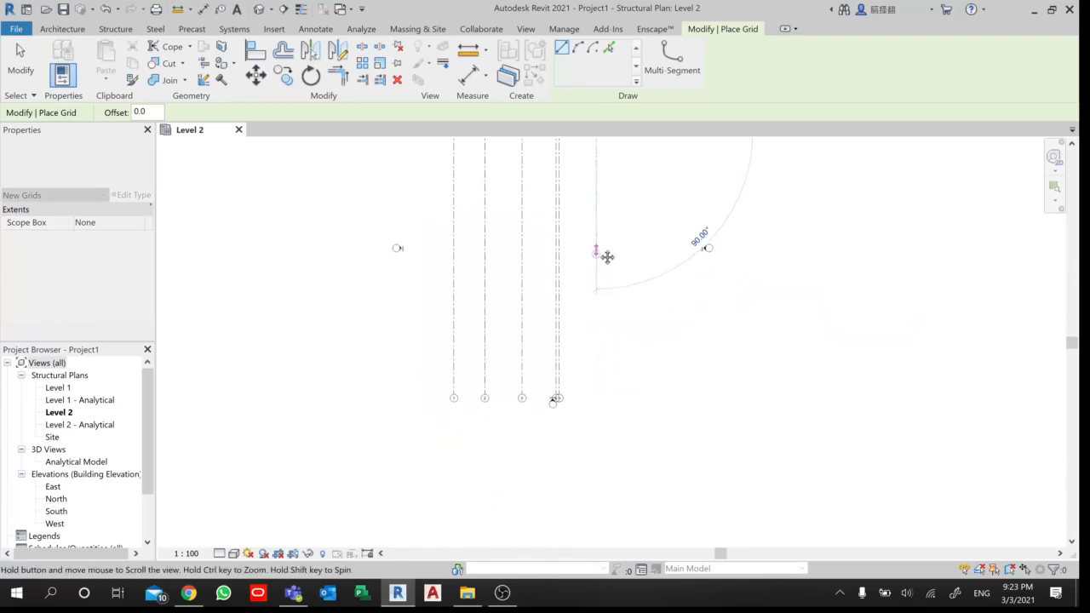
pyautogui.scroll(2, 596, 362)
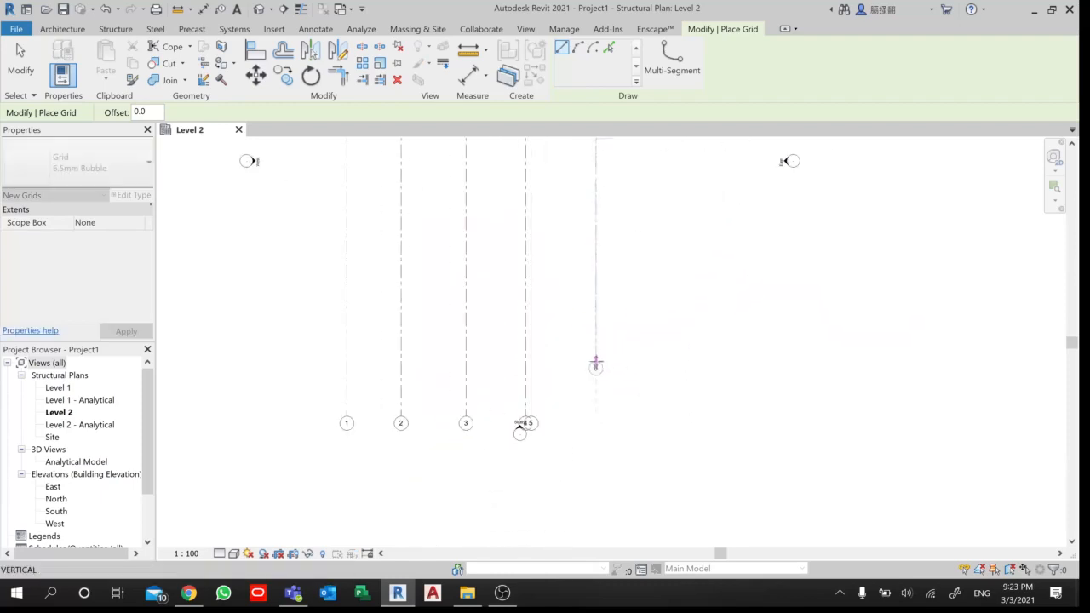
pyautogui.click(595, 417)
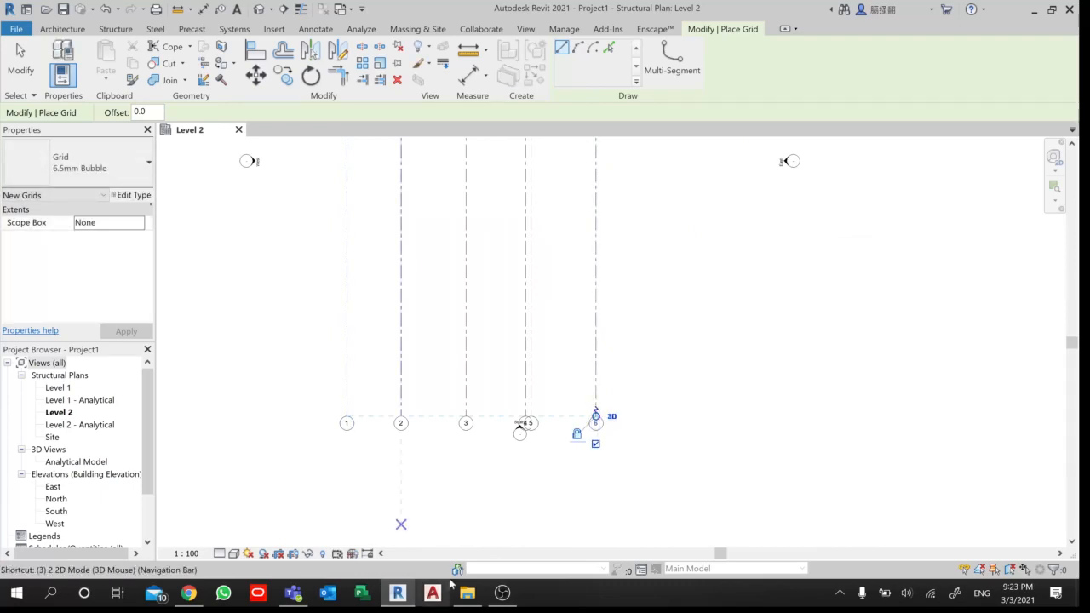
pyautogui.moveTo(417, 253); pyautogui.dragTo(459, 314, button='middle')
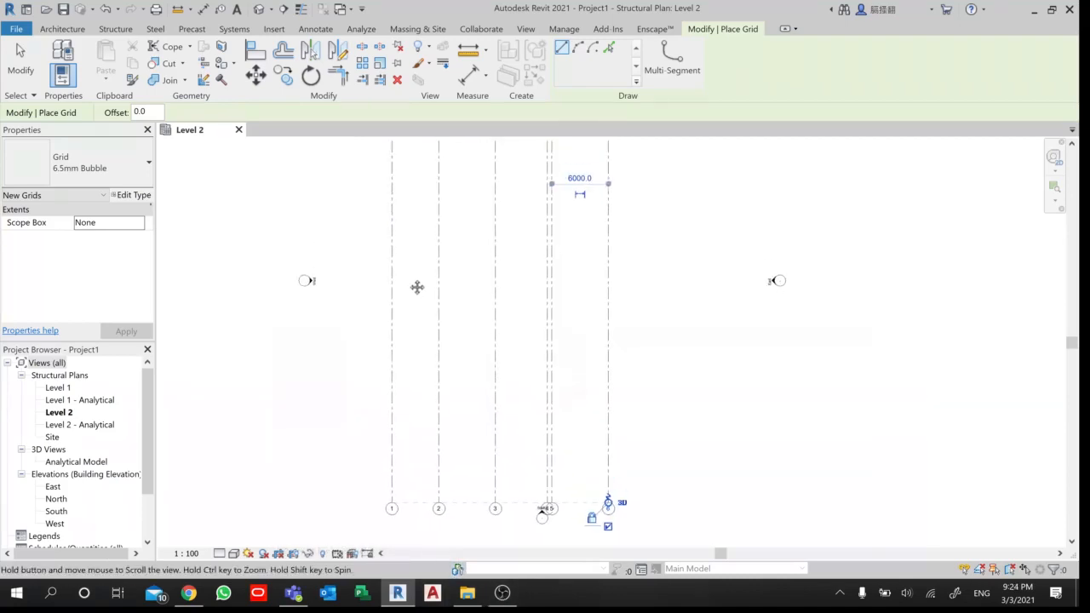
pyautogui.scroll(-1, 414, 278)
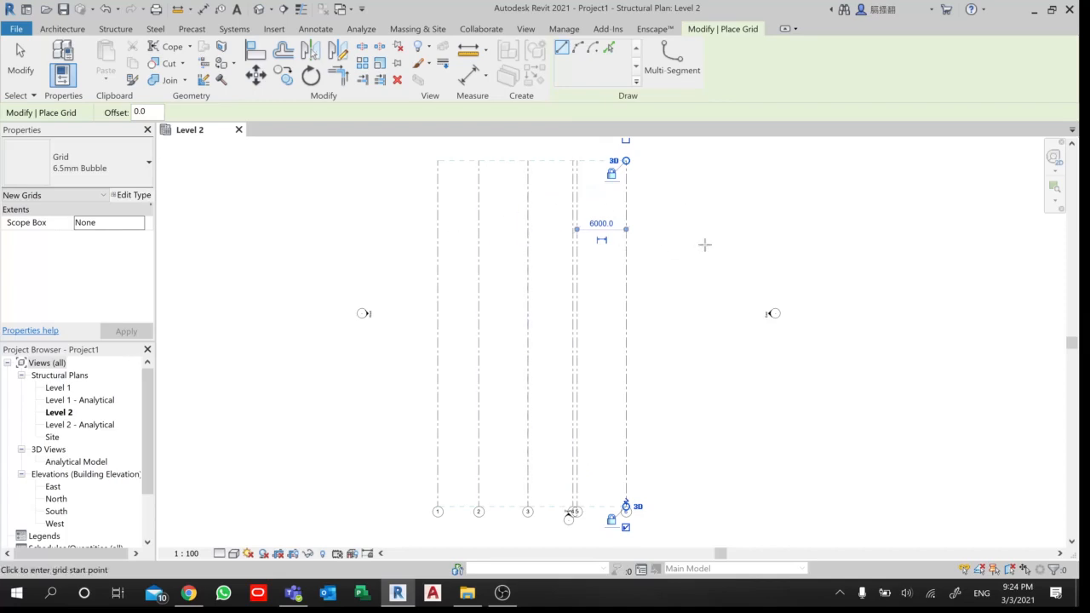
pyautogui.scroll(2, 455, 540)
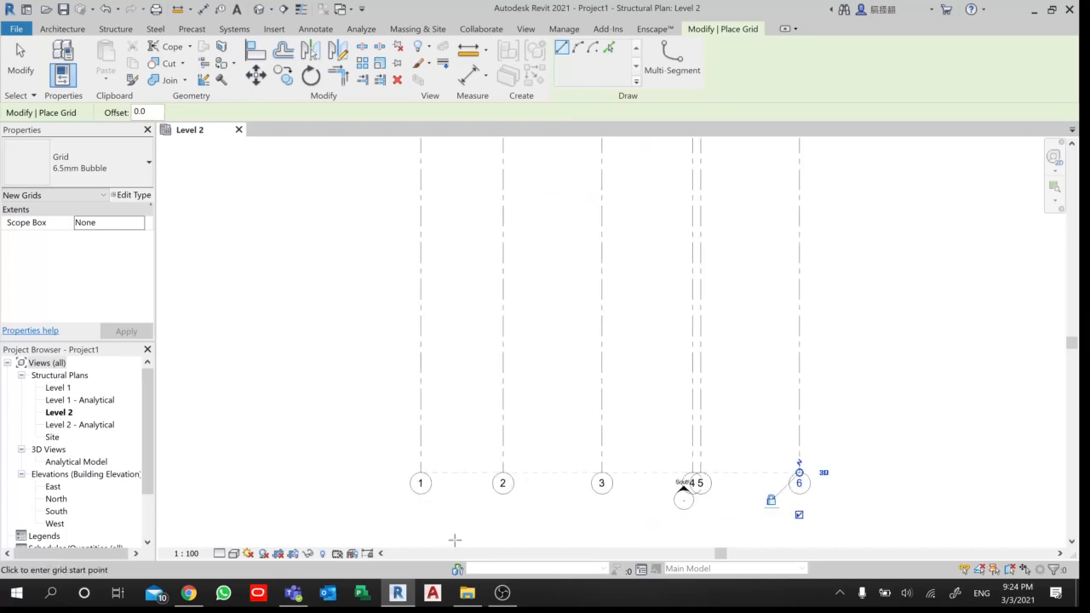
# - Draw a horizontal grid line across all six vertical grids, just below their north ends
pyautogui.scroll(-2, 452, 523)
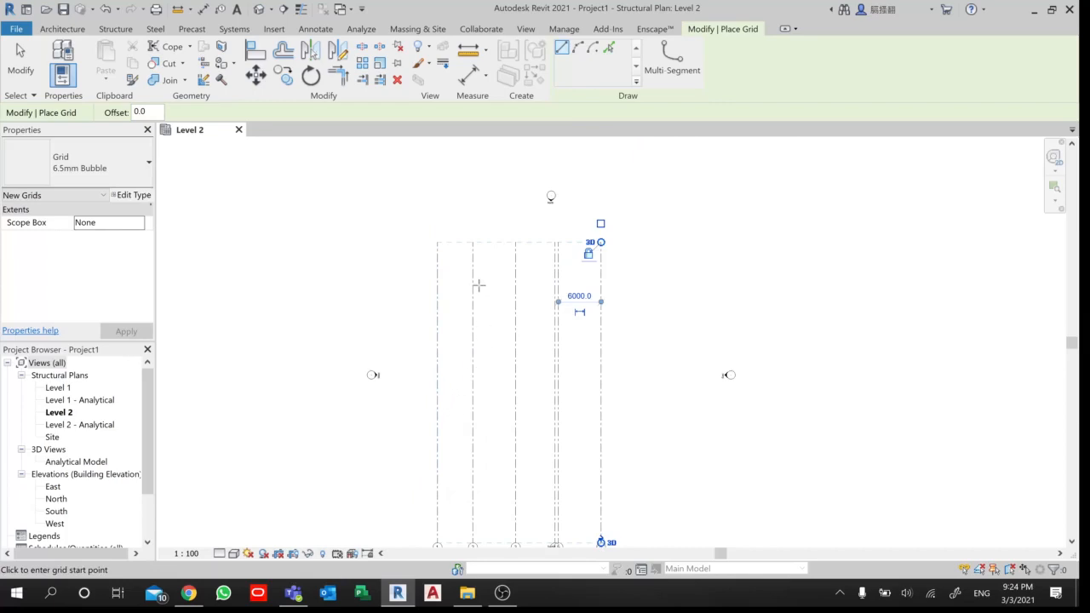
pyautogui.click(395, 265)
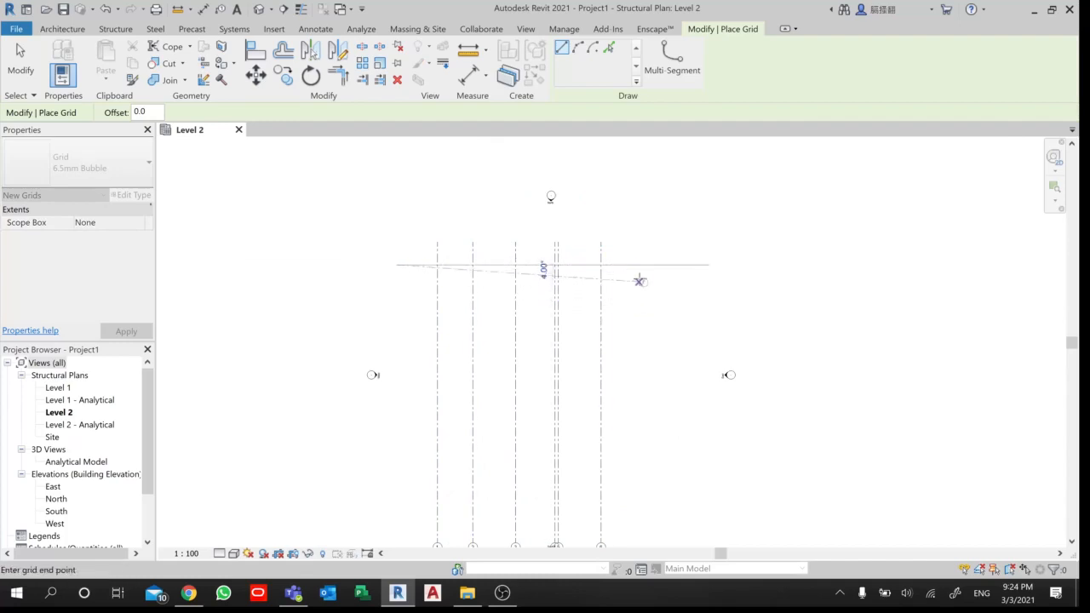
pyautogui.scroll(2, 641, 265)
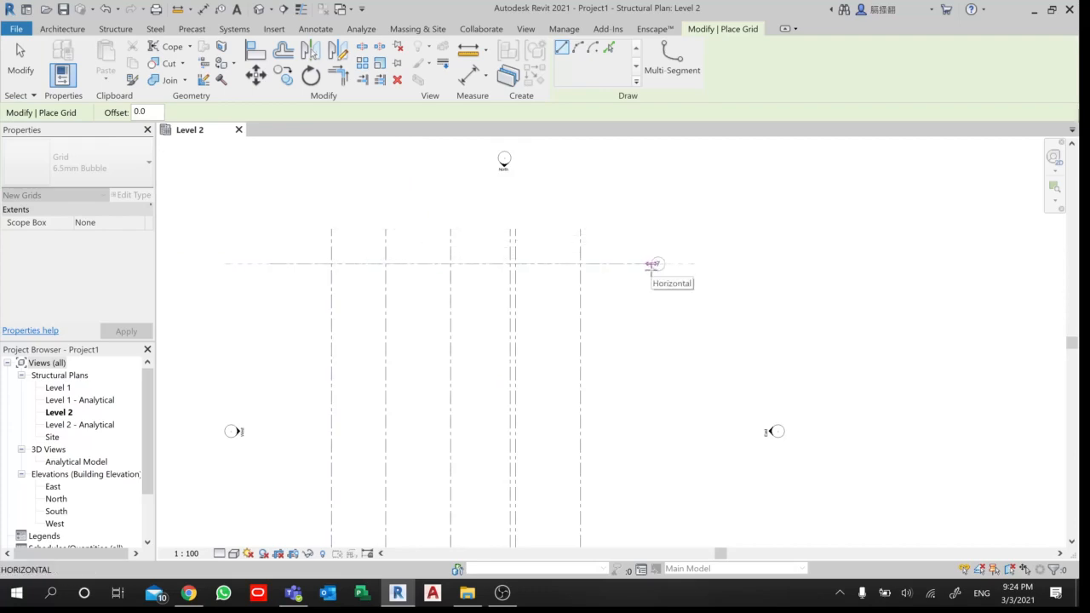
pyautogui.click(651, 264)
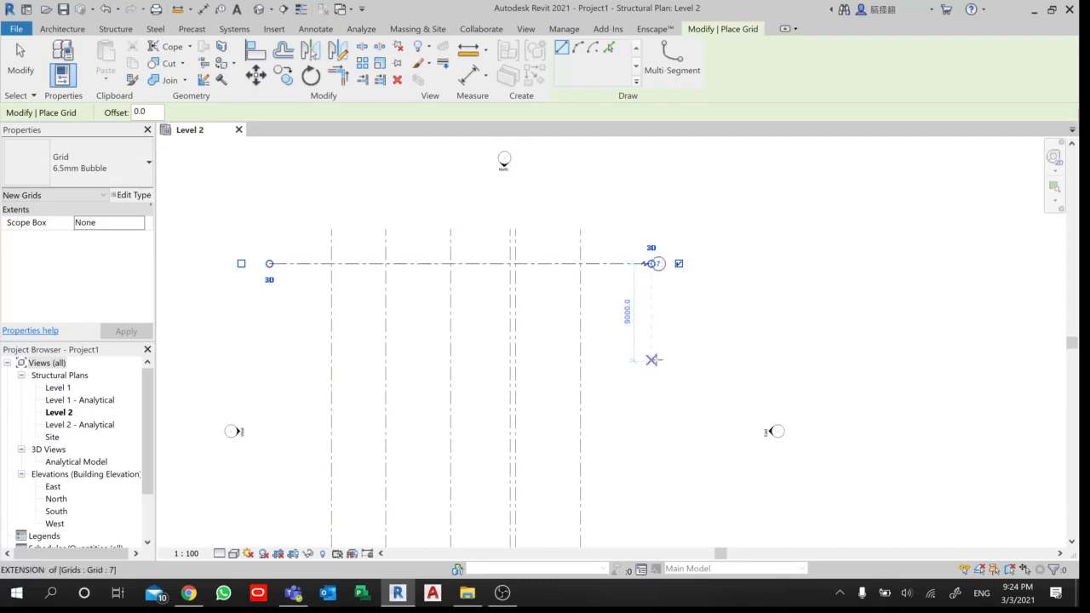
# - Rename the new horizontal grid line as A in its bubble
pyautogui.scroll(3, 667, 318)
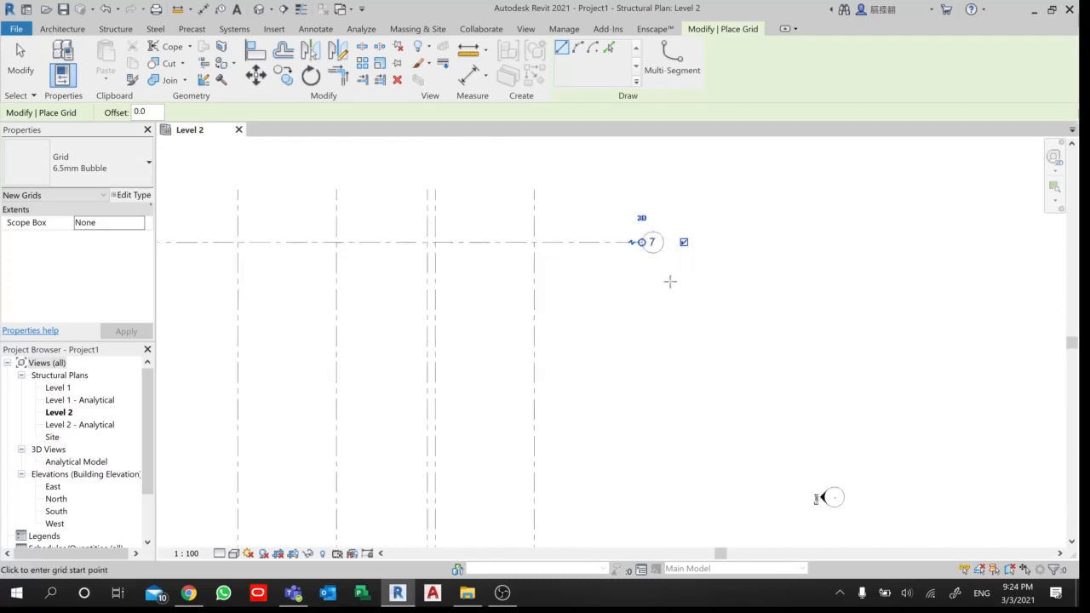
pyautogui.scroll(3, 650, 237)
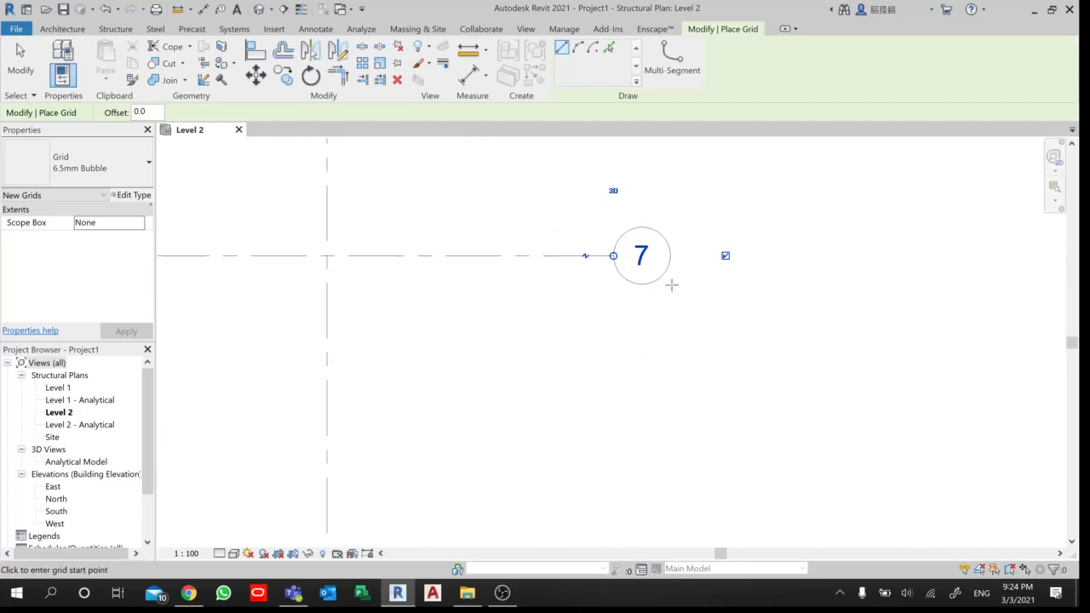
pyautogui.scroll(-4, 670, 285)
pyautogui.scroll(-2, 545, 265)
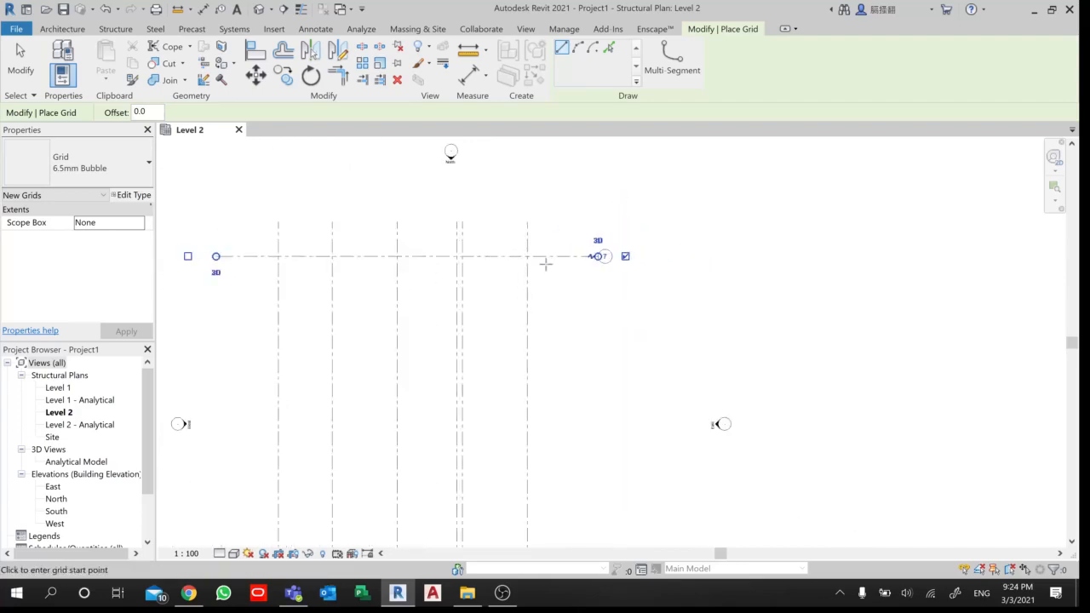
pyautogui.scroll(-2, 545, 264)
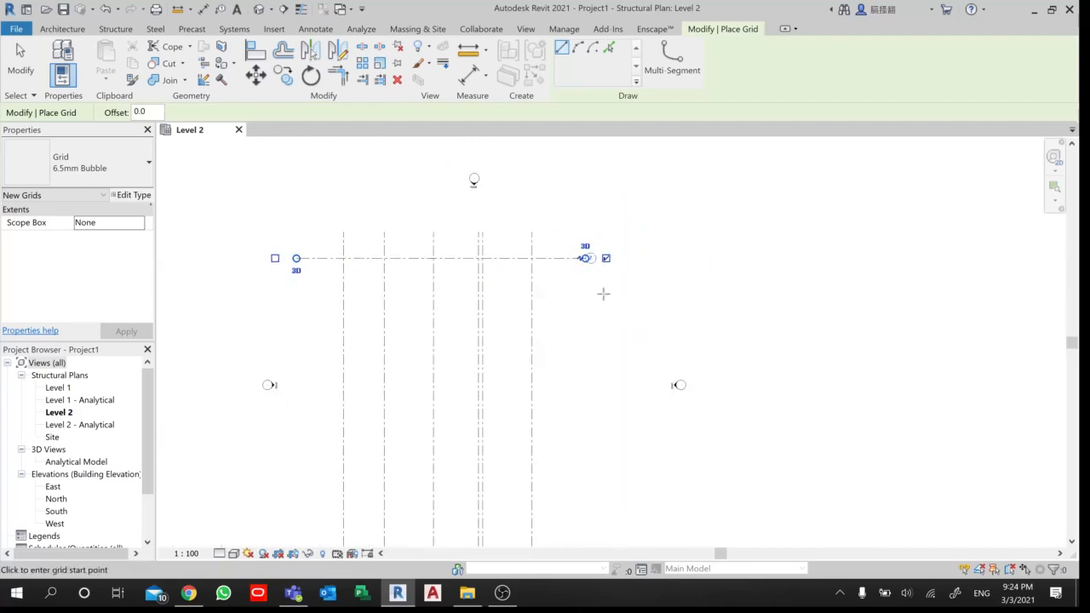
pyautogui.scroll(6, 598, 268)
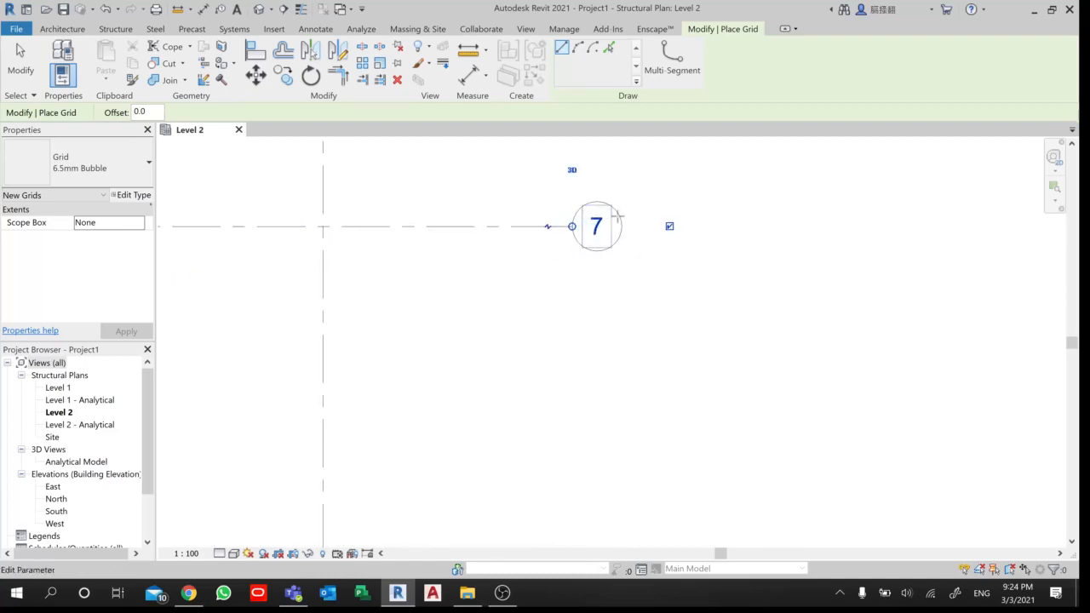
pyautogui.scroll(1, 618, 275)
pyautogui.click(586, 277)
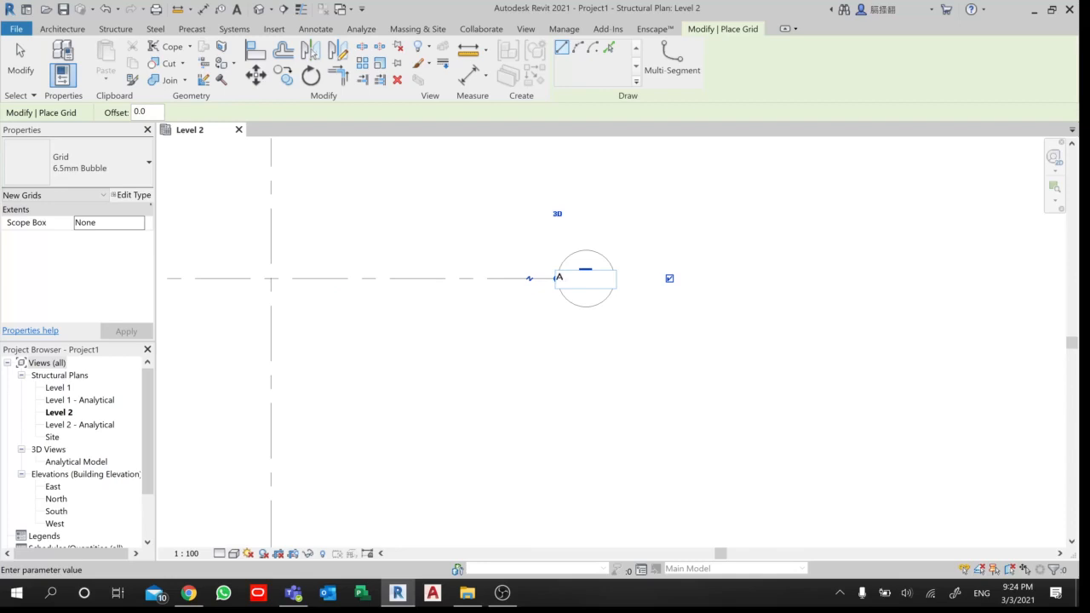
pyautogui.press('Return')
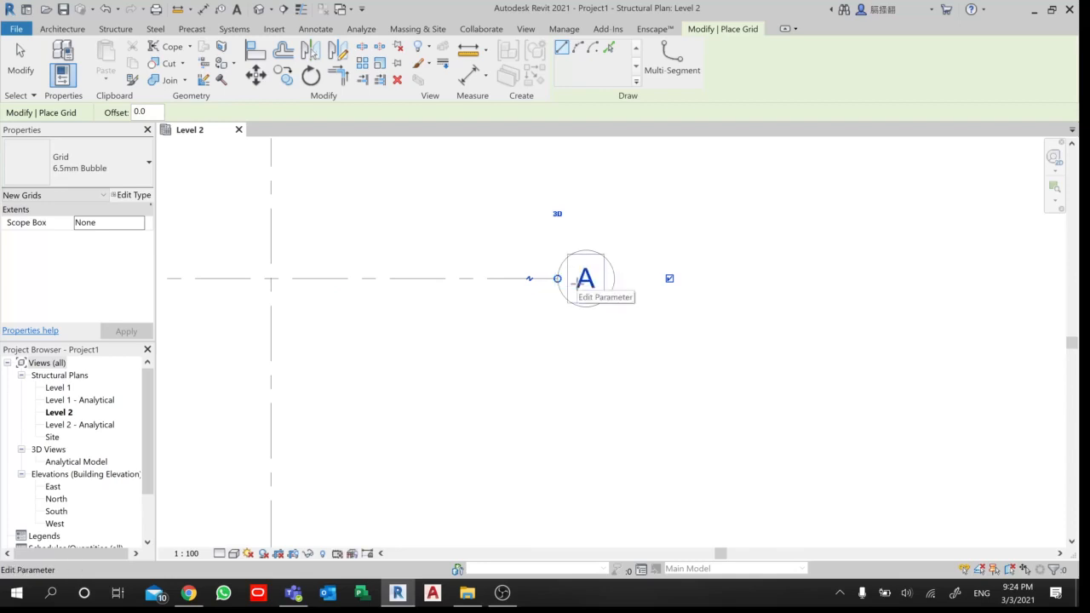
# - Draw a second horizontal grid line 5000 mm south of grid A, with both ends aligned to it
pyautogui.scroll(-1, 601, 328)
pyautogui.scroll(-1, 601, 329)
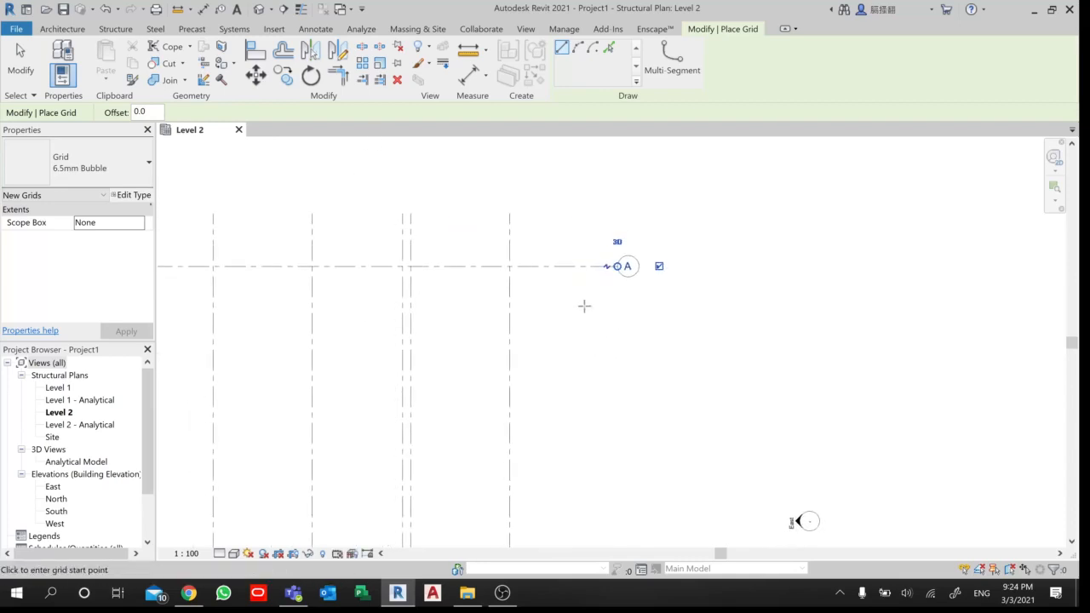
pyautogui.scroll(-1, 596, 307)
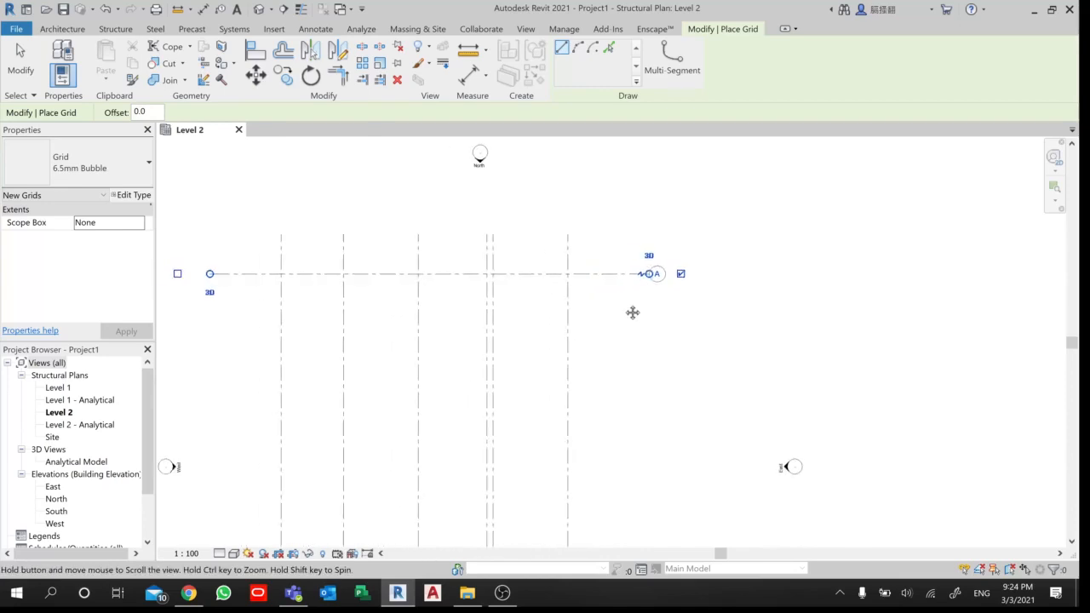
pyautogui.click(210, 337)
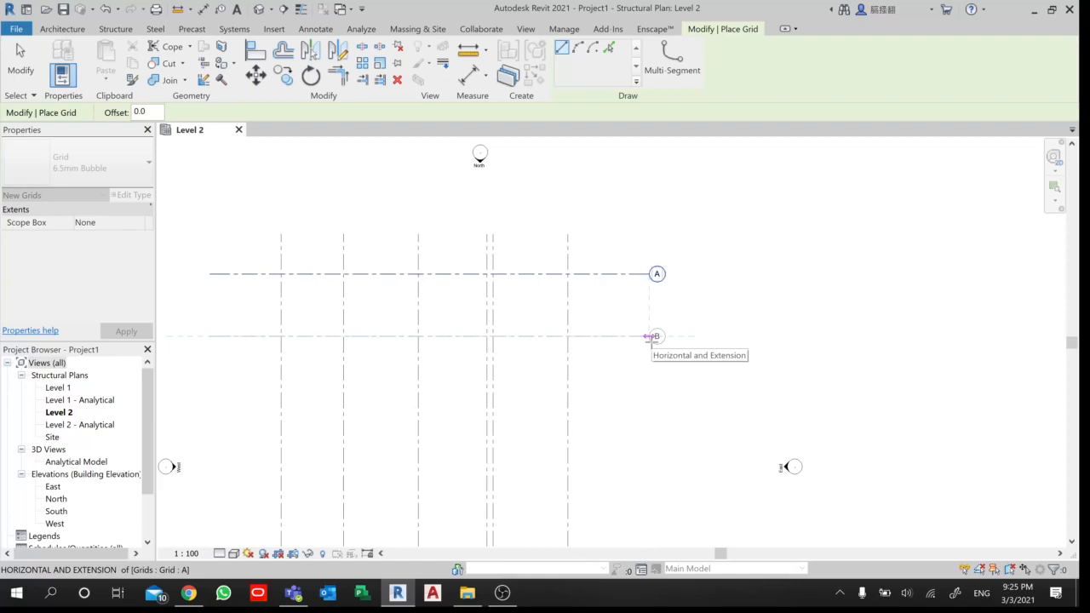
pyautogui.click(649, 336)
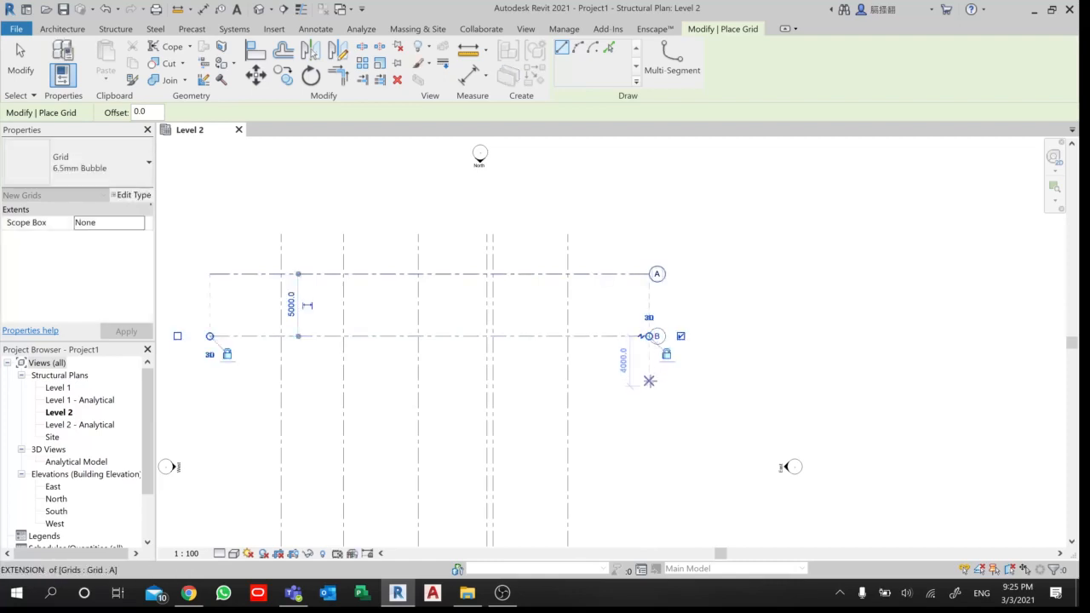
# - Draw a third horizontal grid line 6000 mm south of grid B, with its ends aligned to the grids above
pyautogui.scroll(1, 650, 336)
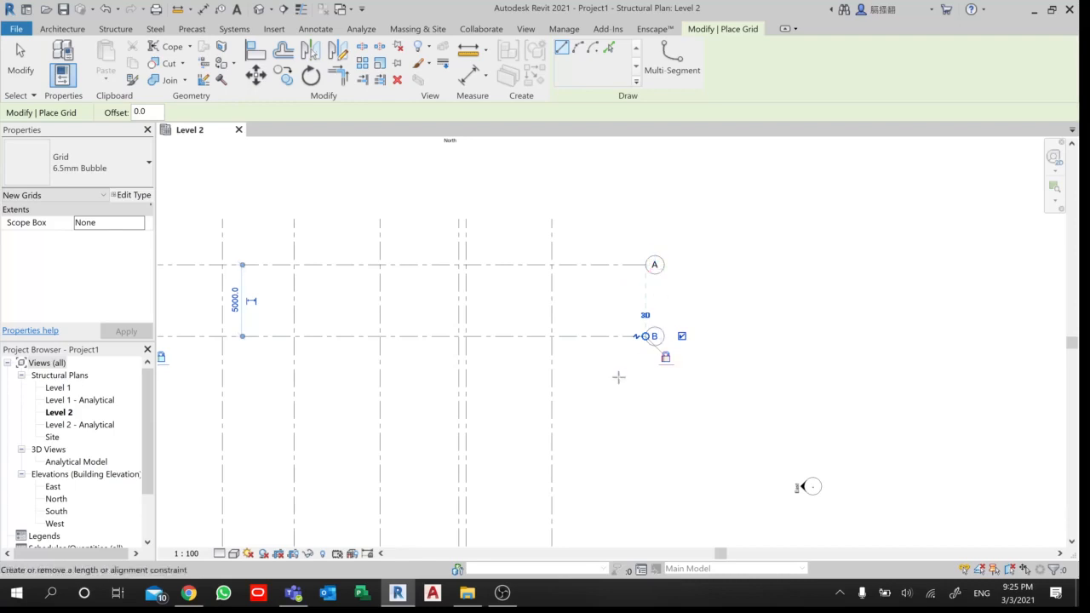
pyautogui.scroll(-1, 618, 378)
pyautogui.moveTo(618, 377); pyautogui.dragTo(678, 318, button='middle')
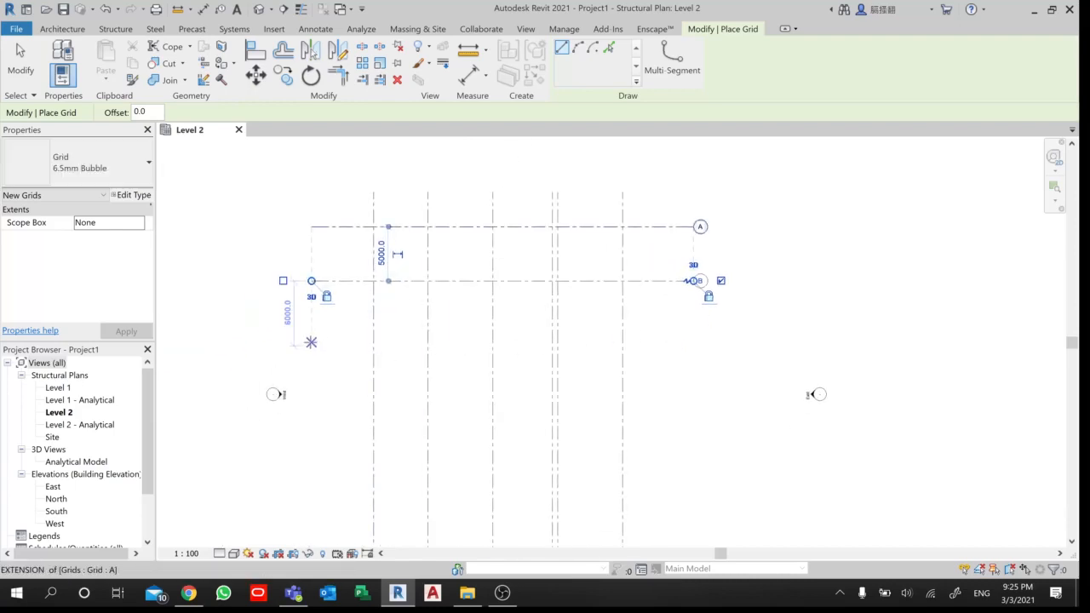
pyautogui.click(311, 342)
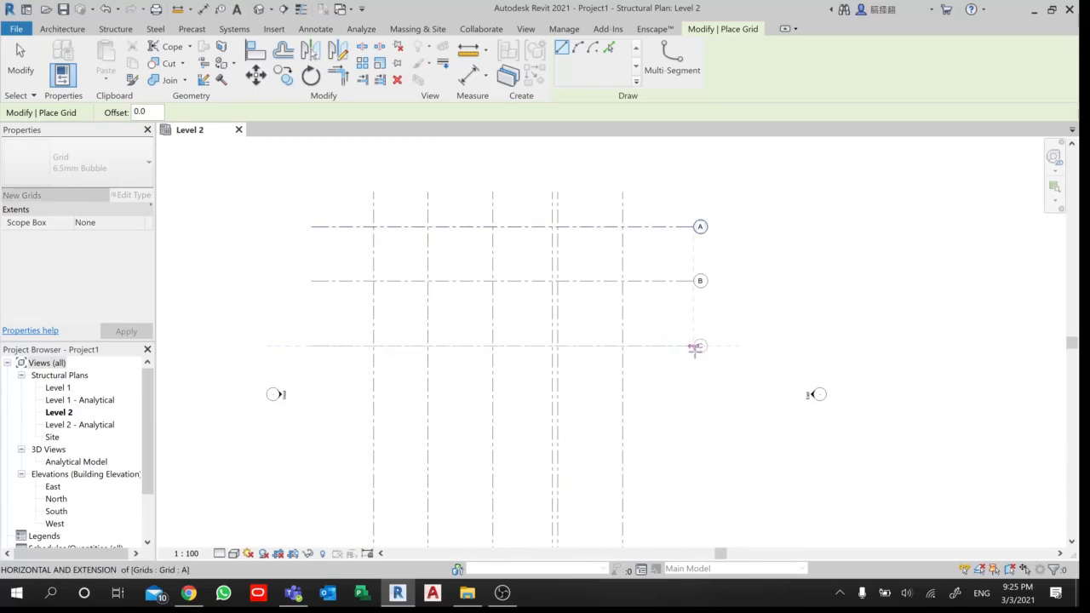
pyautogui.click(695, 346)
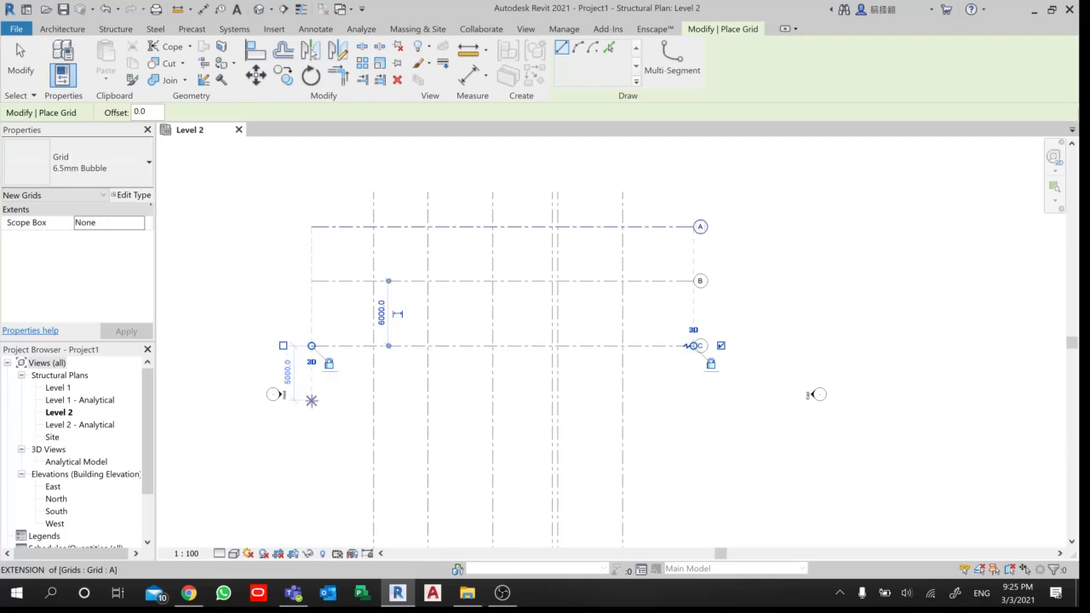
# - Draw a fourth horizontal grid line 7500 mm south of grid C, matching the extents of the other horizontal grids
pyautogui.write('750')
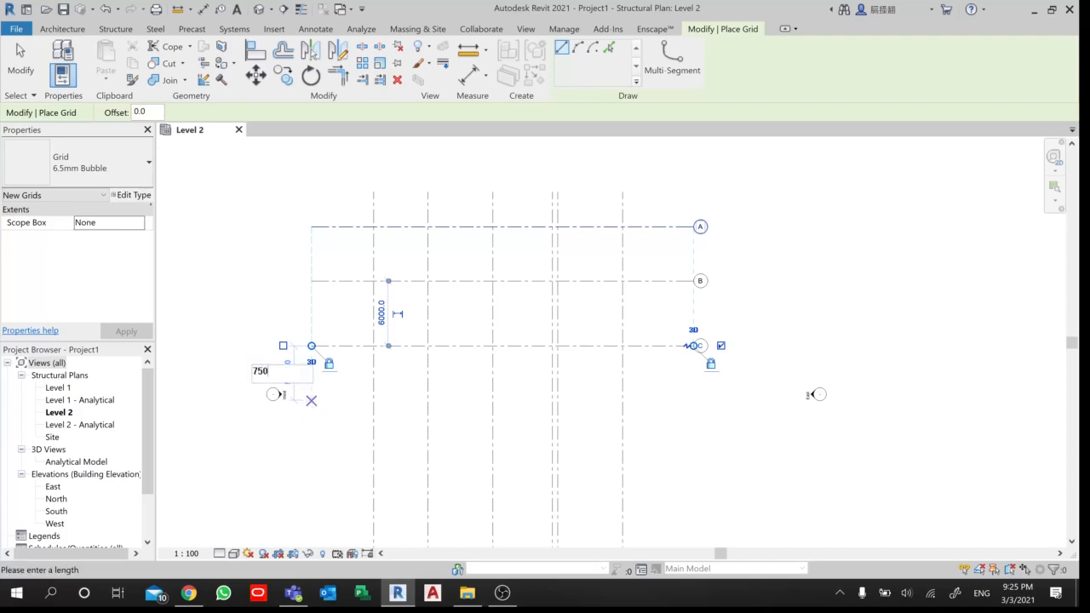
pyautogui.write('0')
pyautogui.press('Return')
pyautogui.click(311, 426)
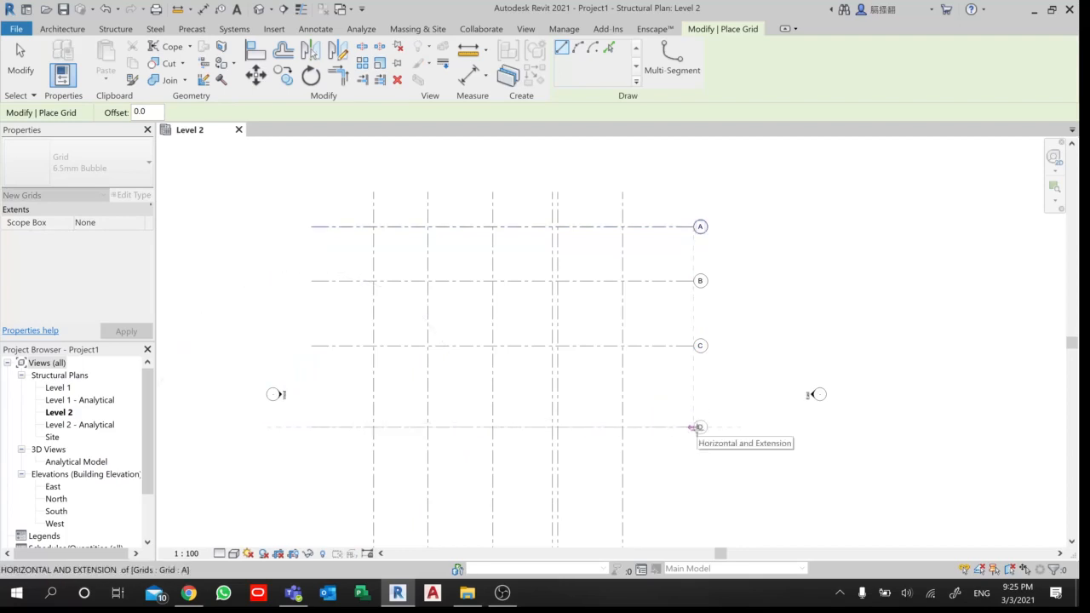
pyautogui.click(697, 427)
# - Draw a fifth horizontal grid line 8000 mm south of grid D, ending level with the other horizontal grids
pyautogui.scroll(-2, 652, 441)
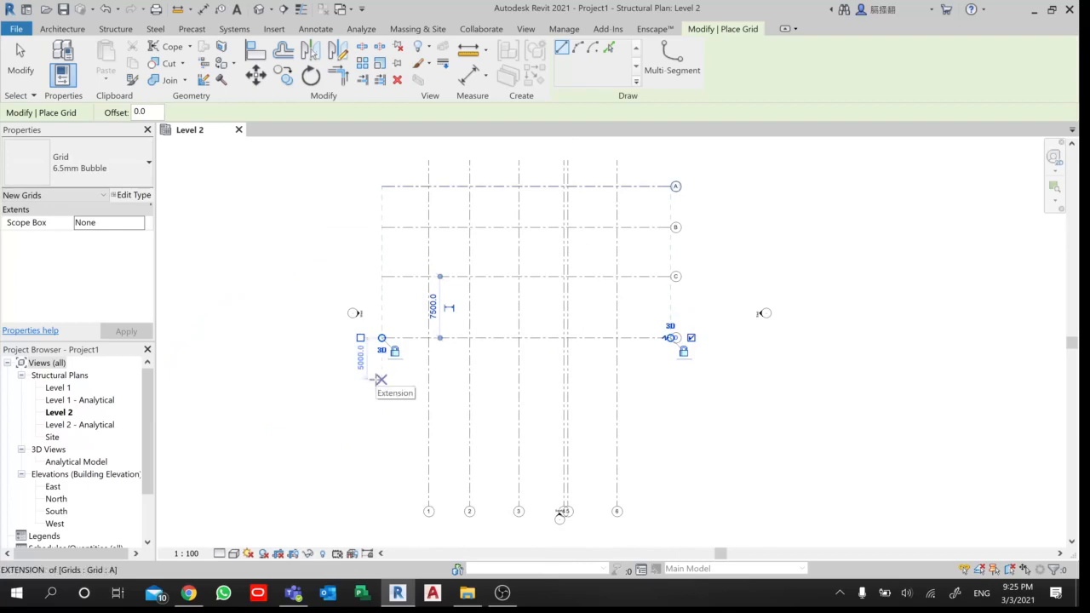
pyautogui.write('8000')
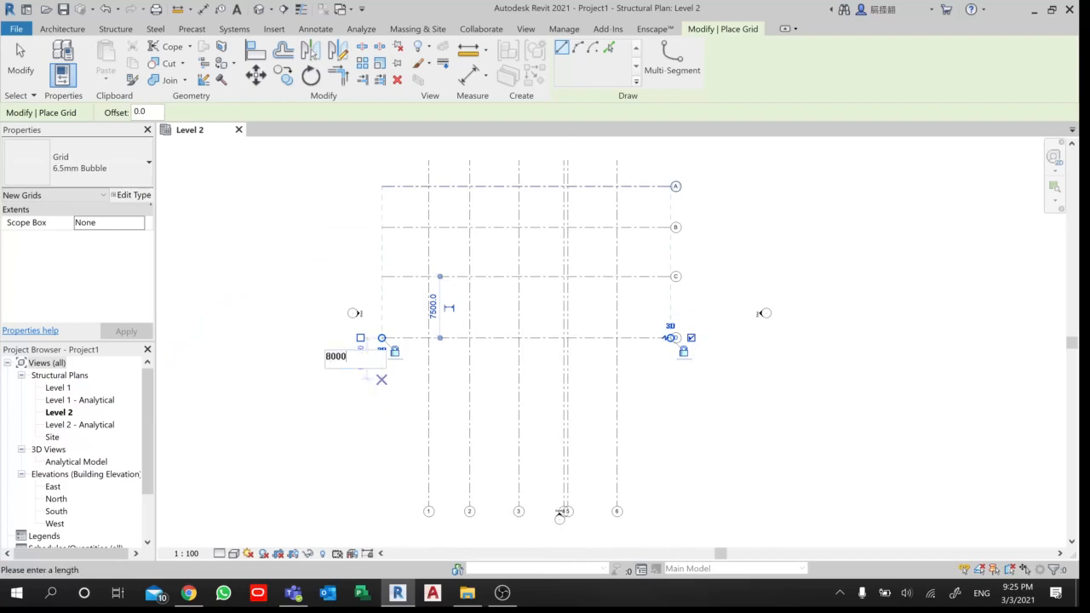
pyautogui.press('Return')
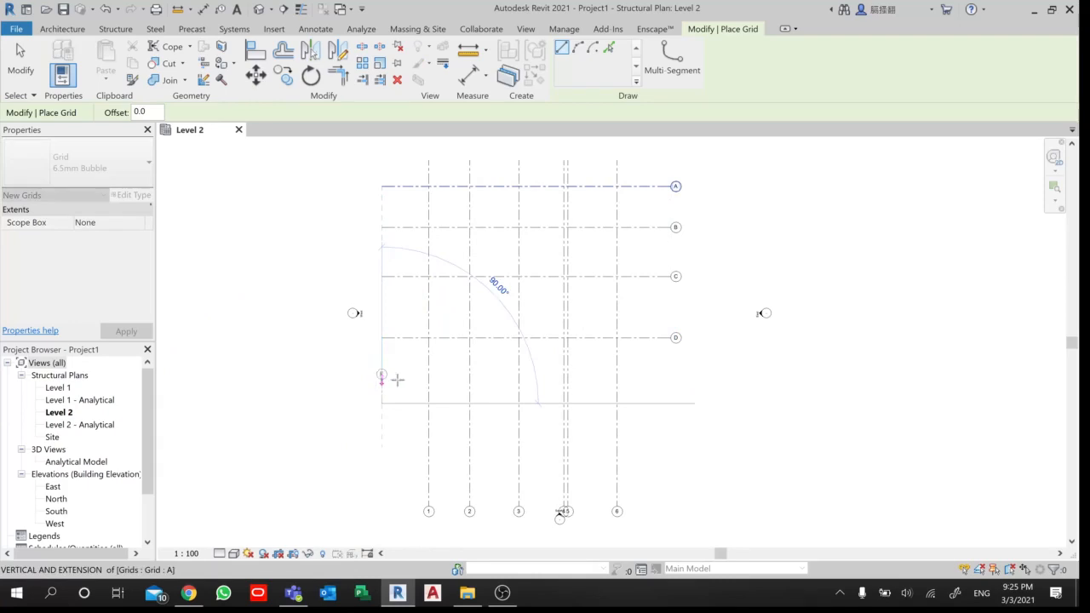
pyautogui.click(672, 402)
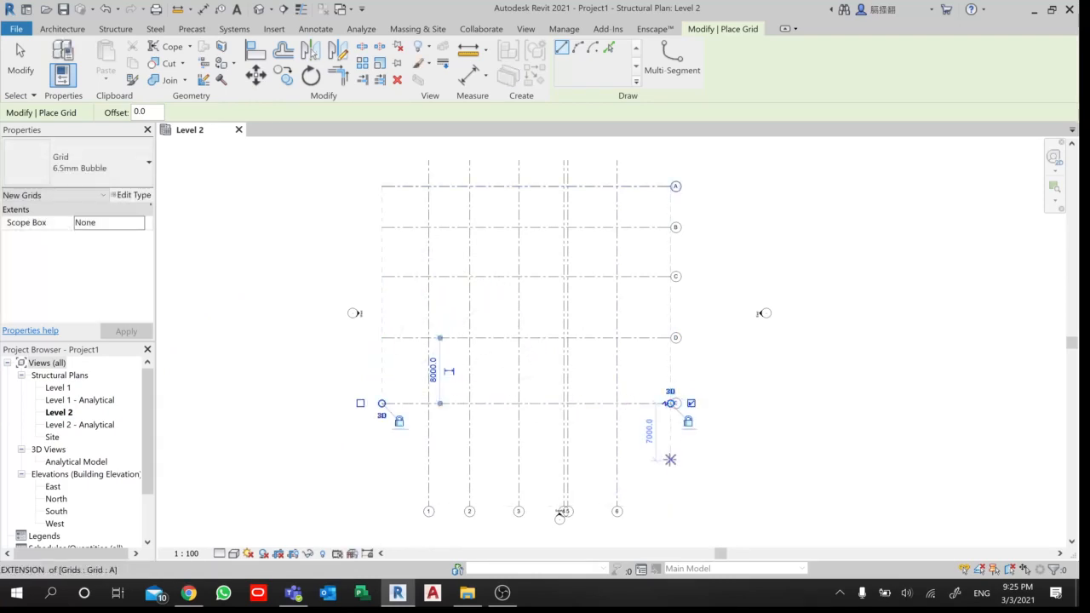